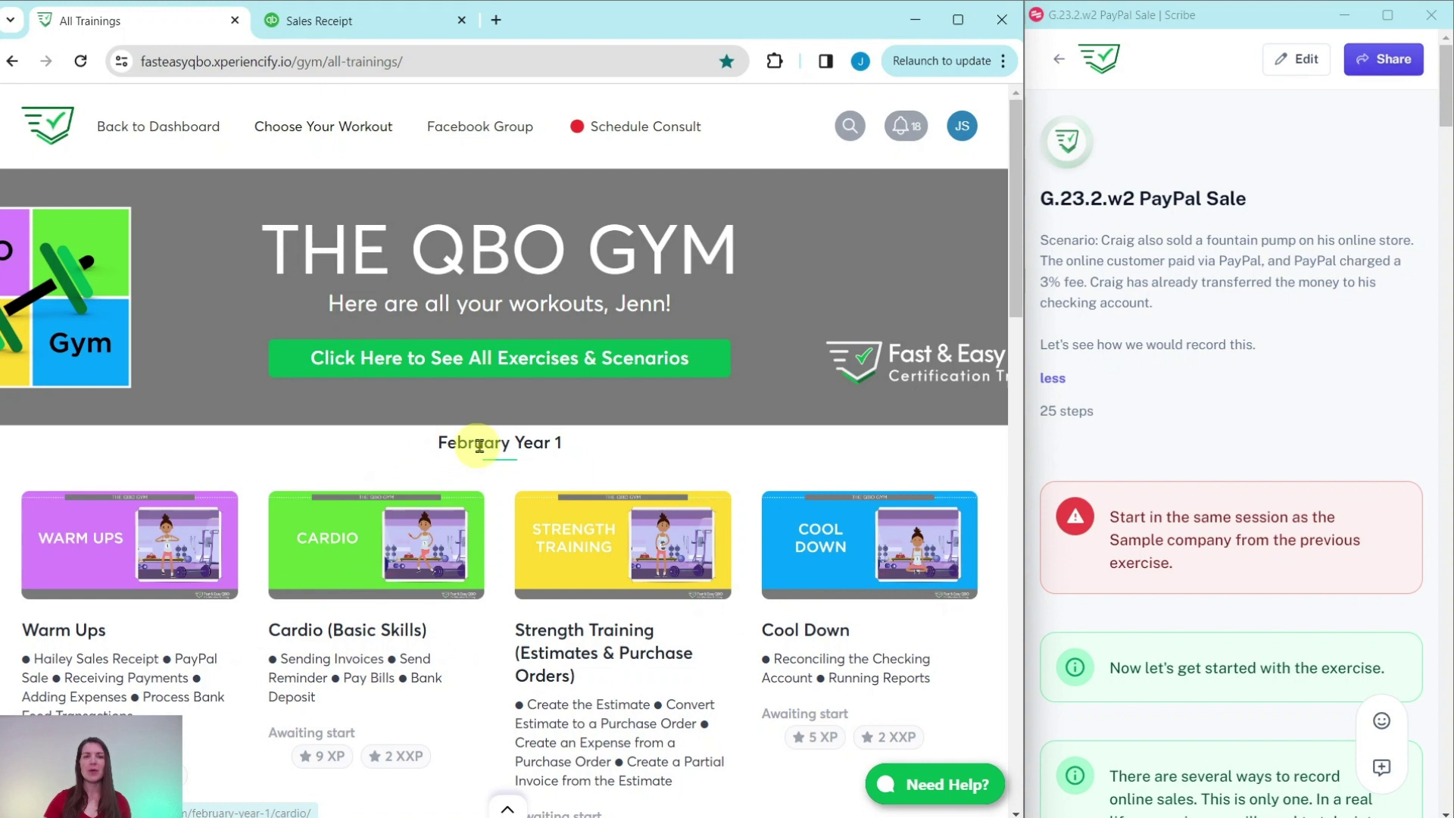
Open the February Year 1 Warm Ups workout and scroll to Hands On Practice exercises G.23.2.w1–w5
left_click(76, 570)
scroll(659, 503, "down", 3)
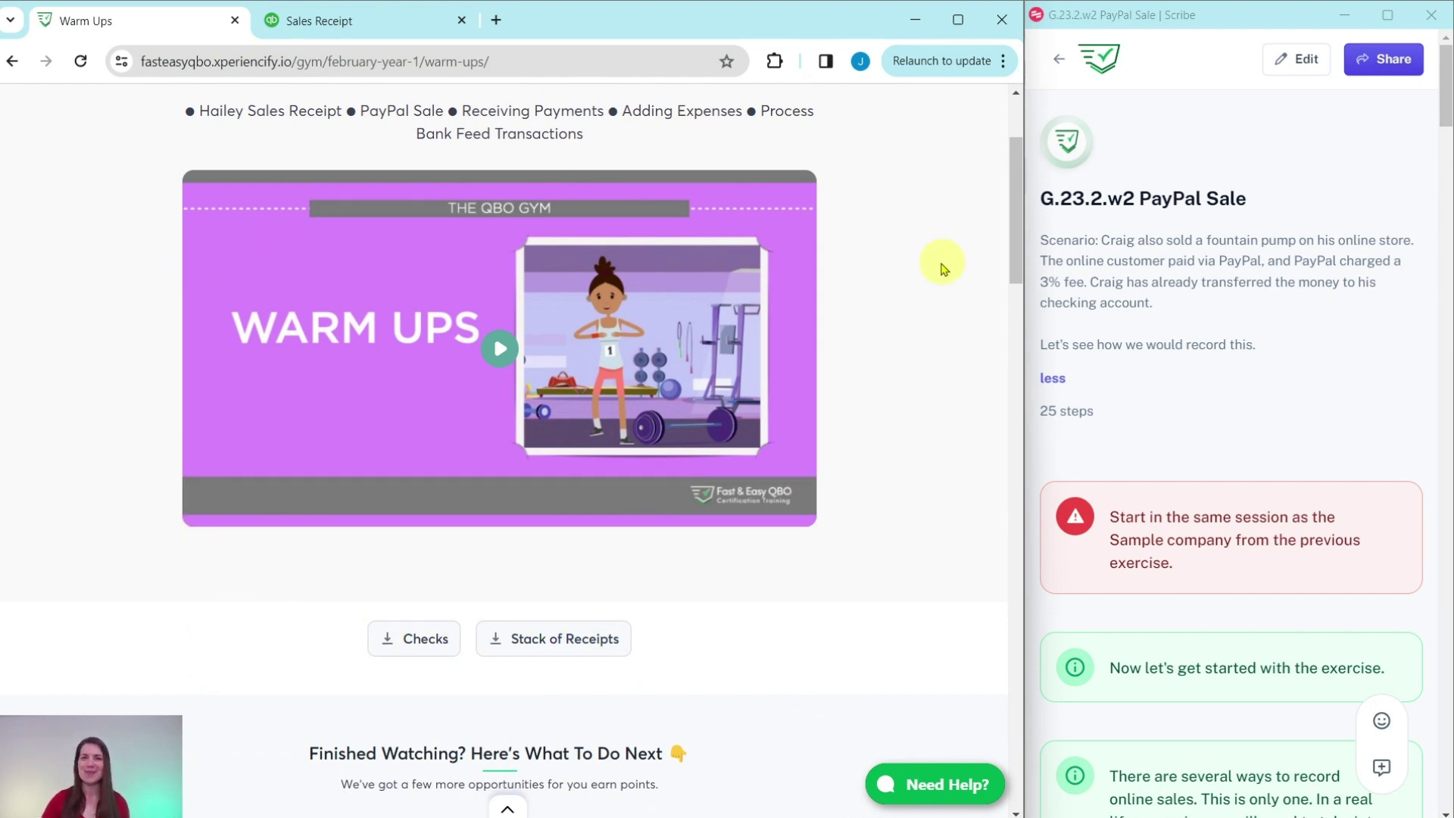
scroll(932, 290, "down", 8)
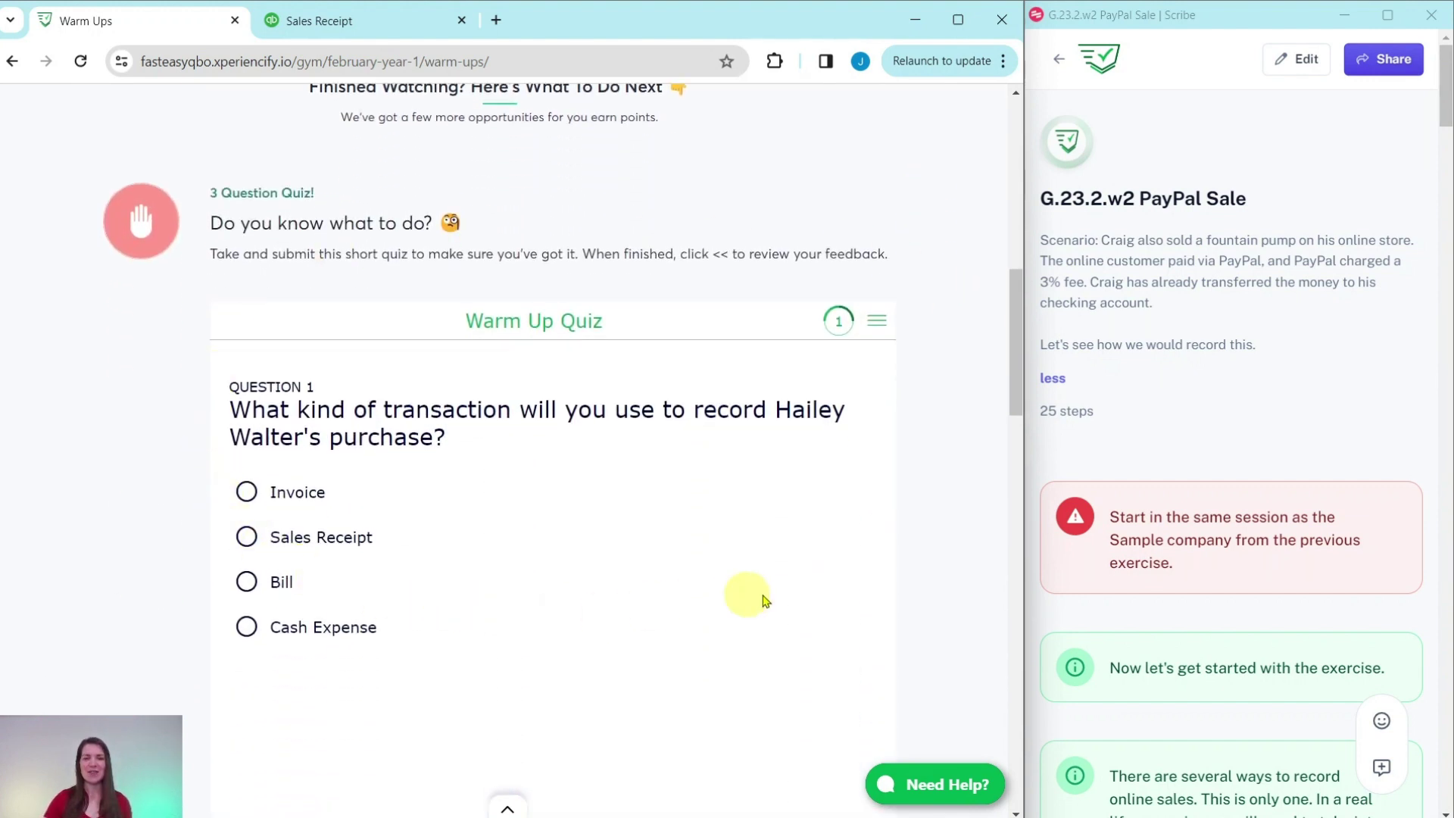
scroll(929, 428, "down", 10)
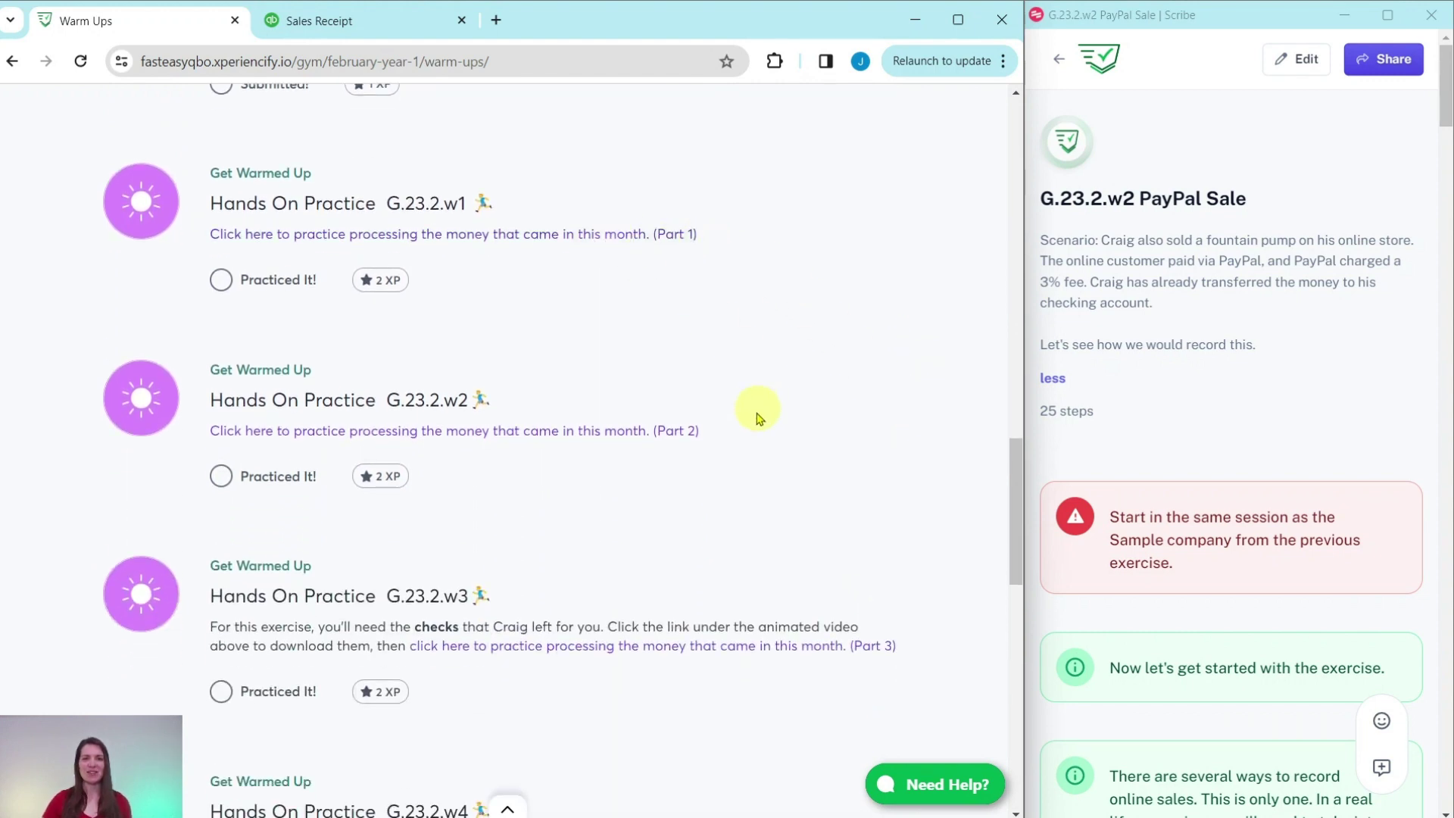
scroll(719, 541, "down", 8)
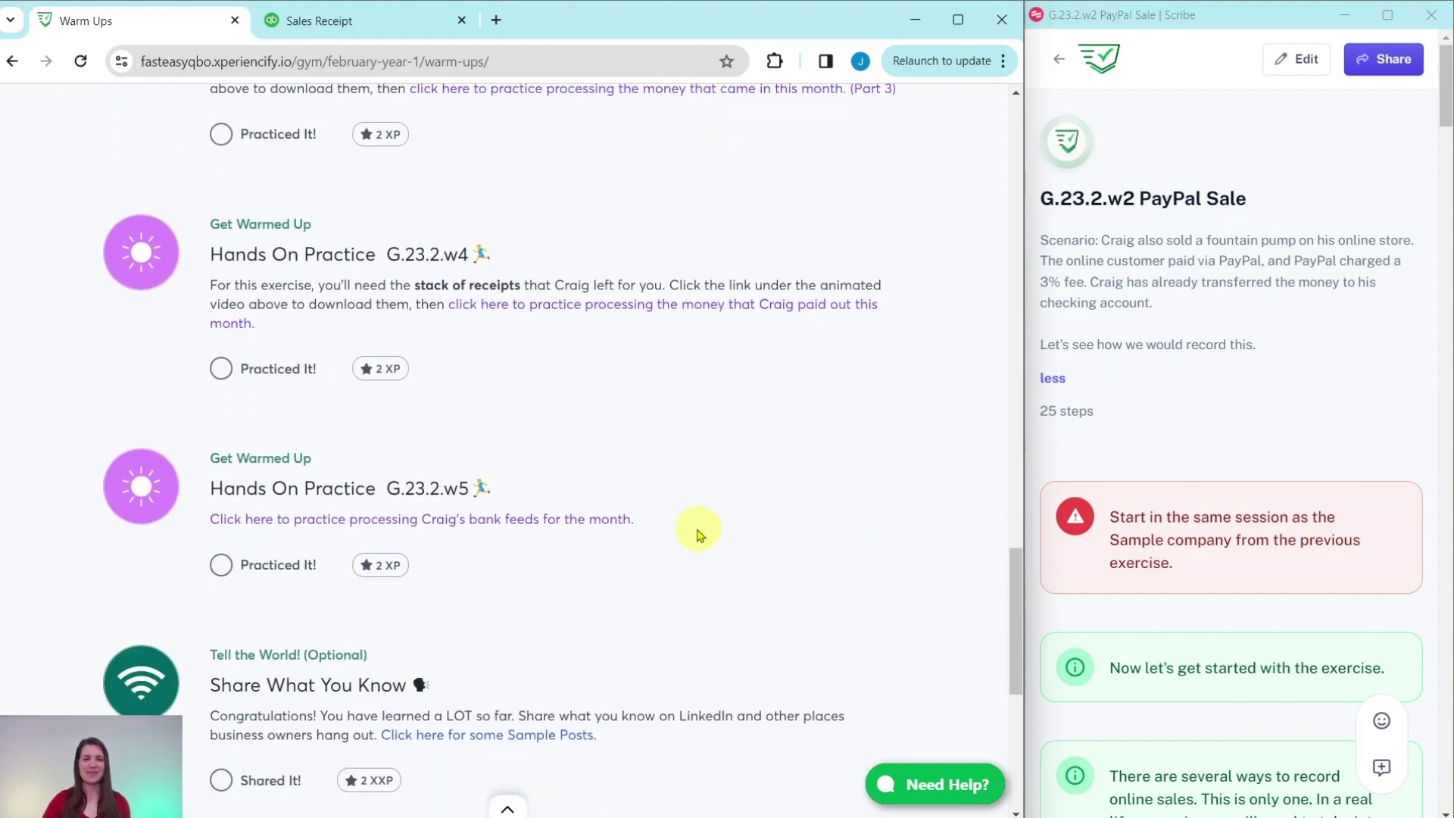
scroll(527, 586, "down", 1)
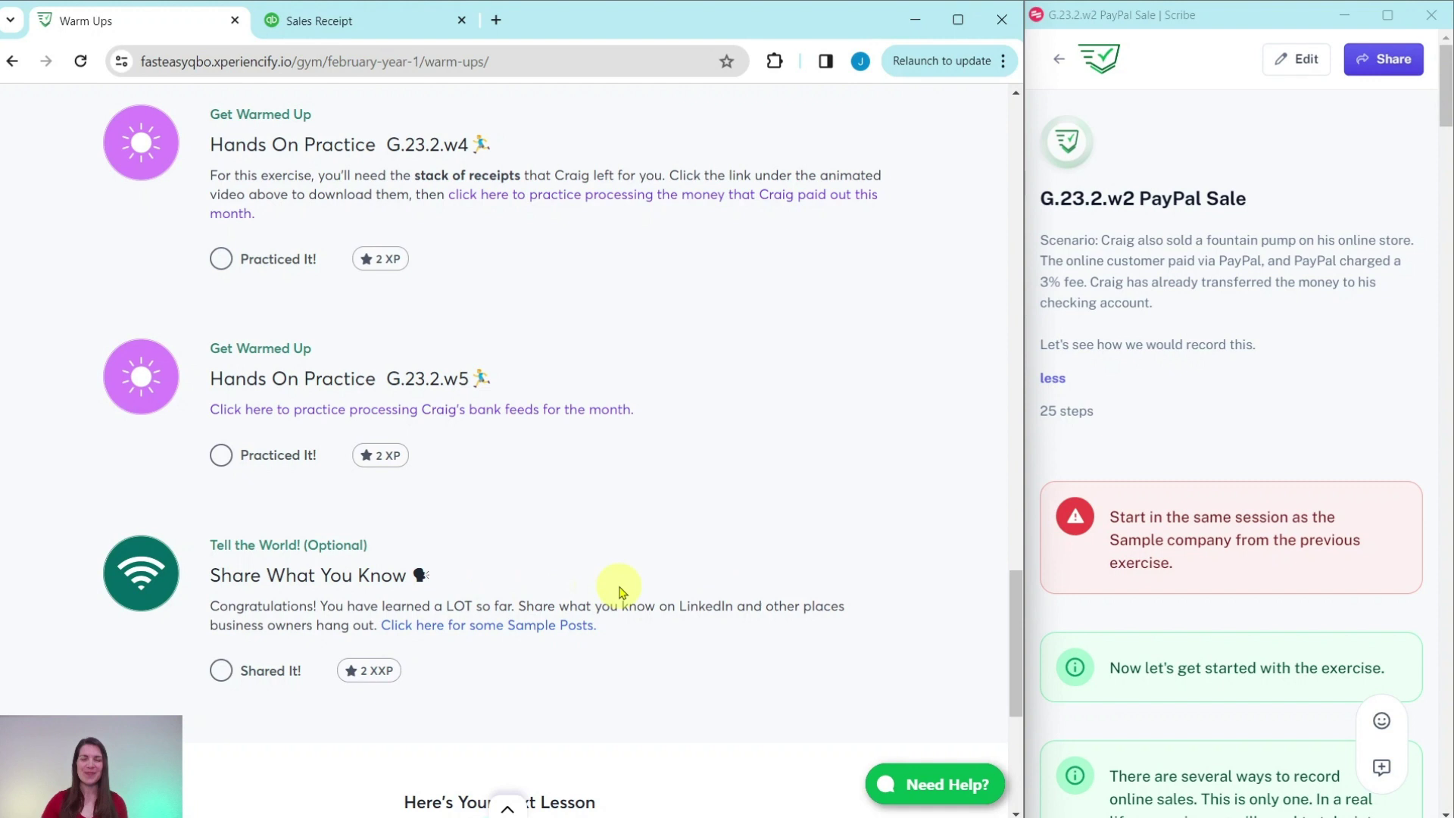
scroll(621, 591, "up", 9)
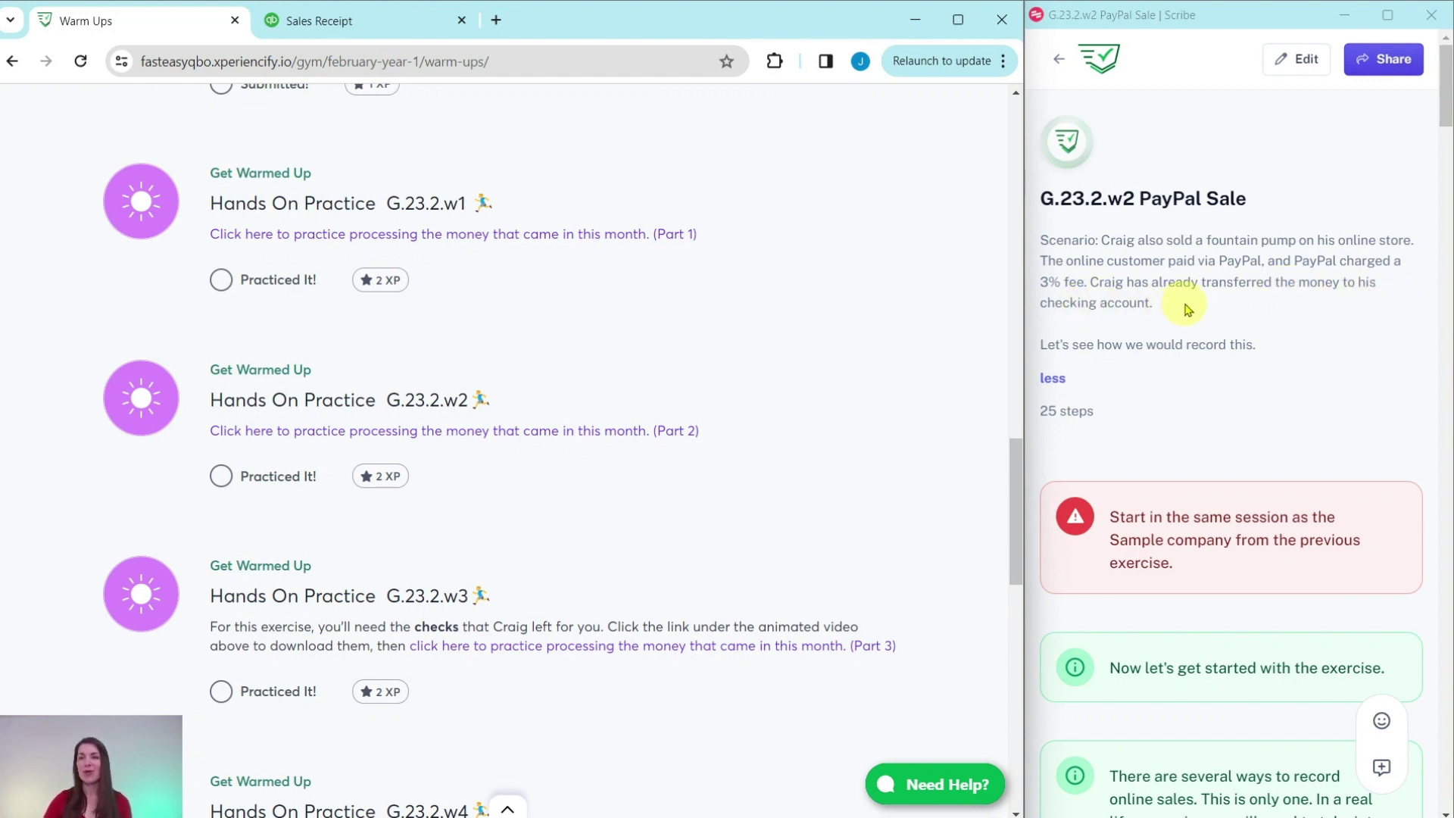
scroll(1186, 309, "down", 4)
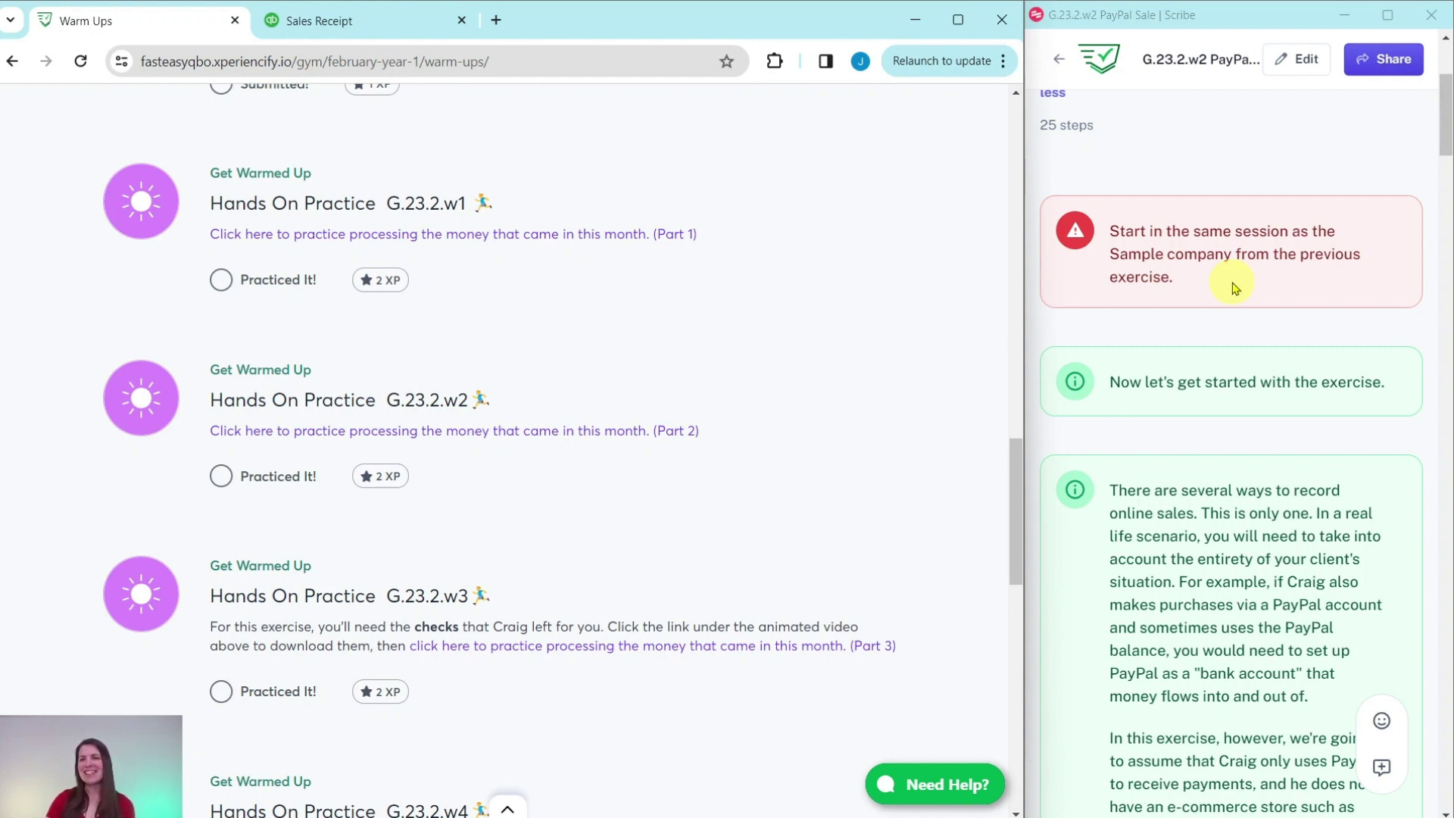
scroll(1235, 286, "down", 5)
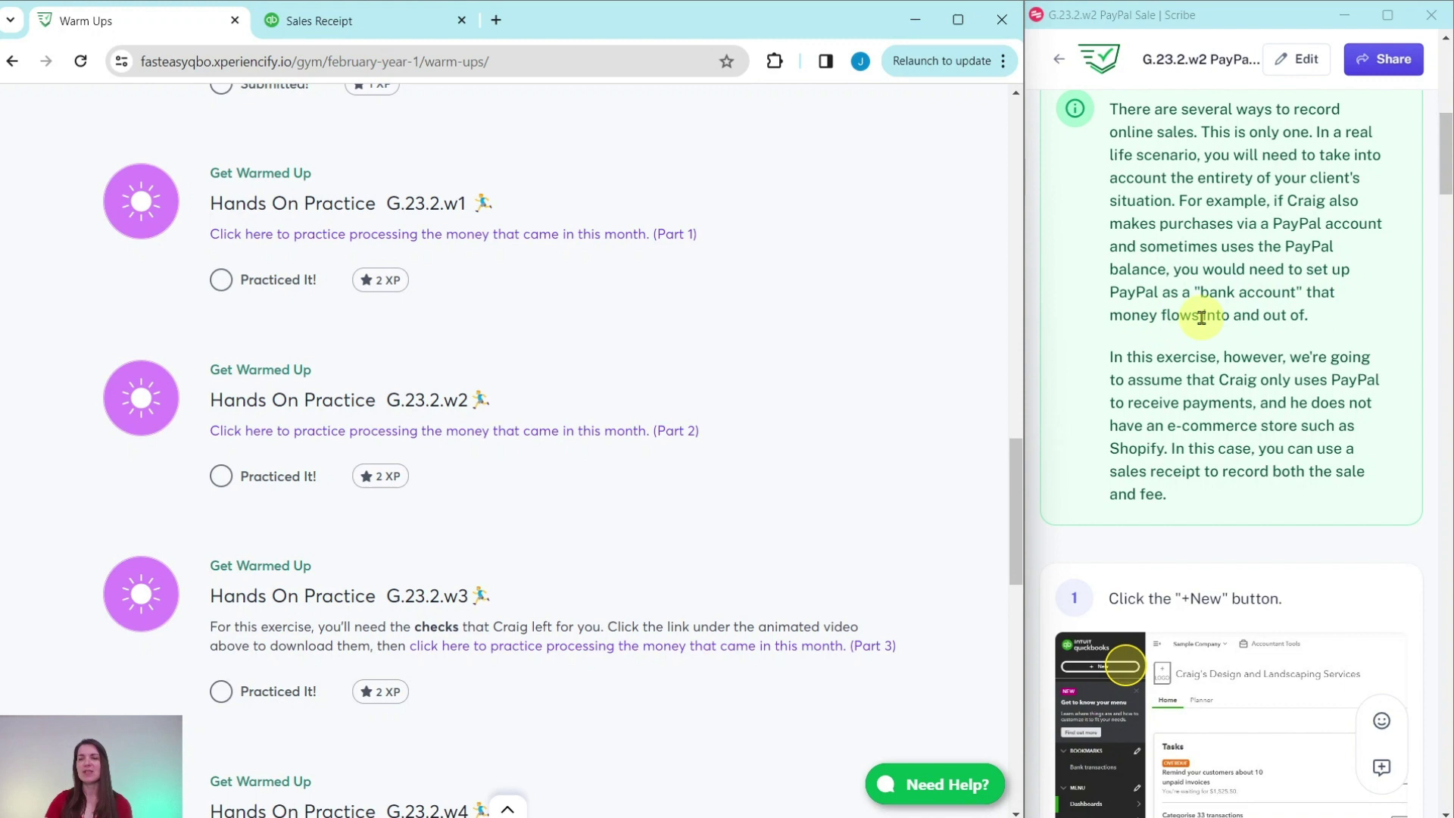
scroll(1274, 313, "down", 3)
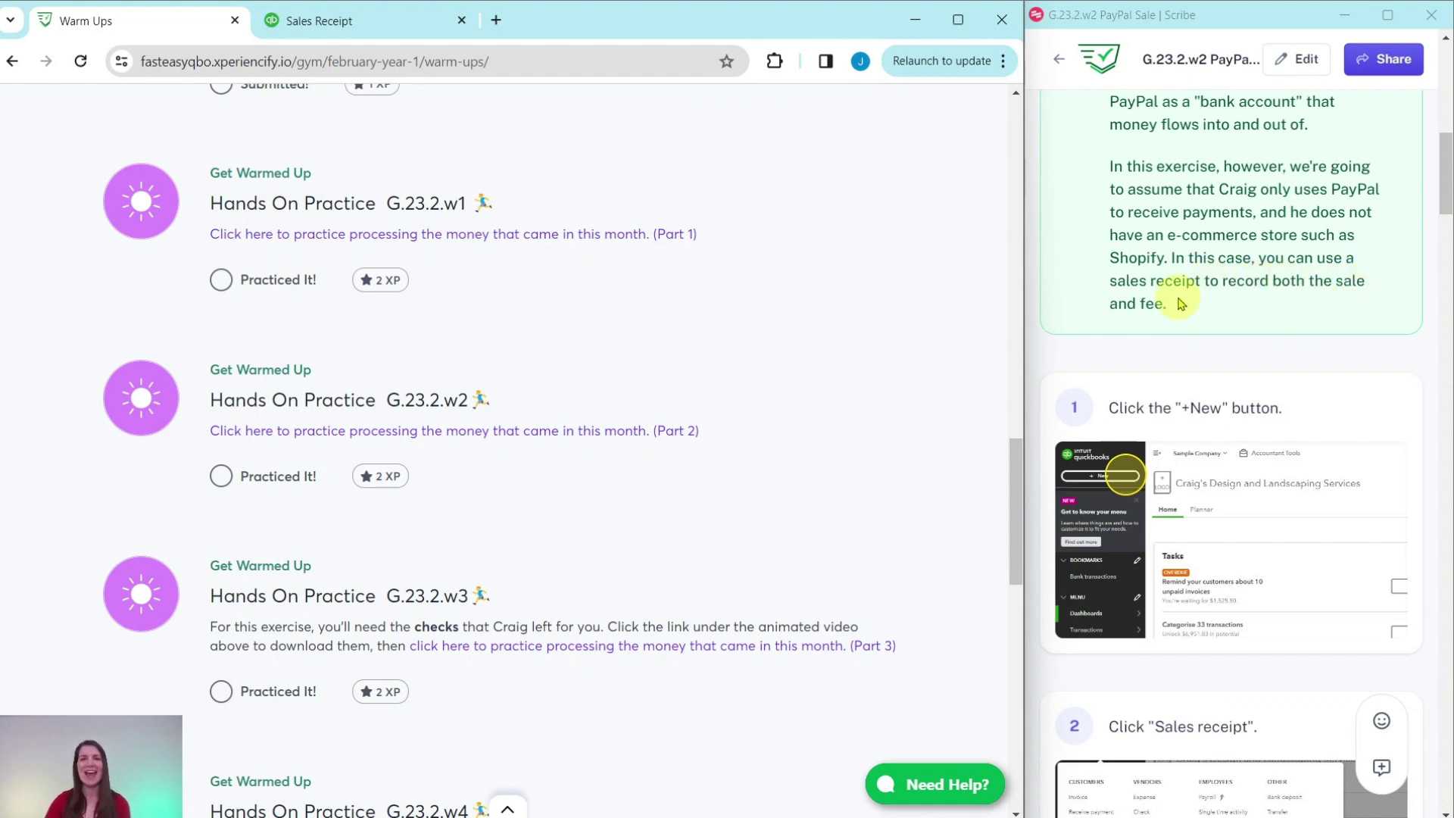
scroll(1184, 286, "down", 3)
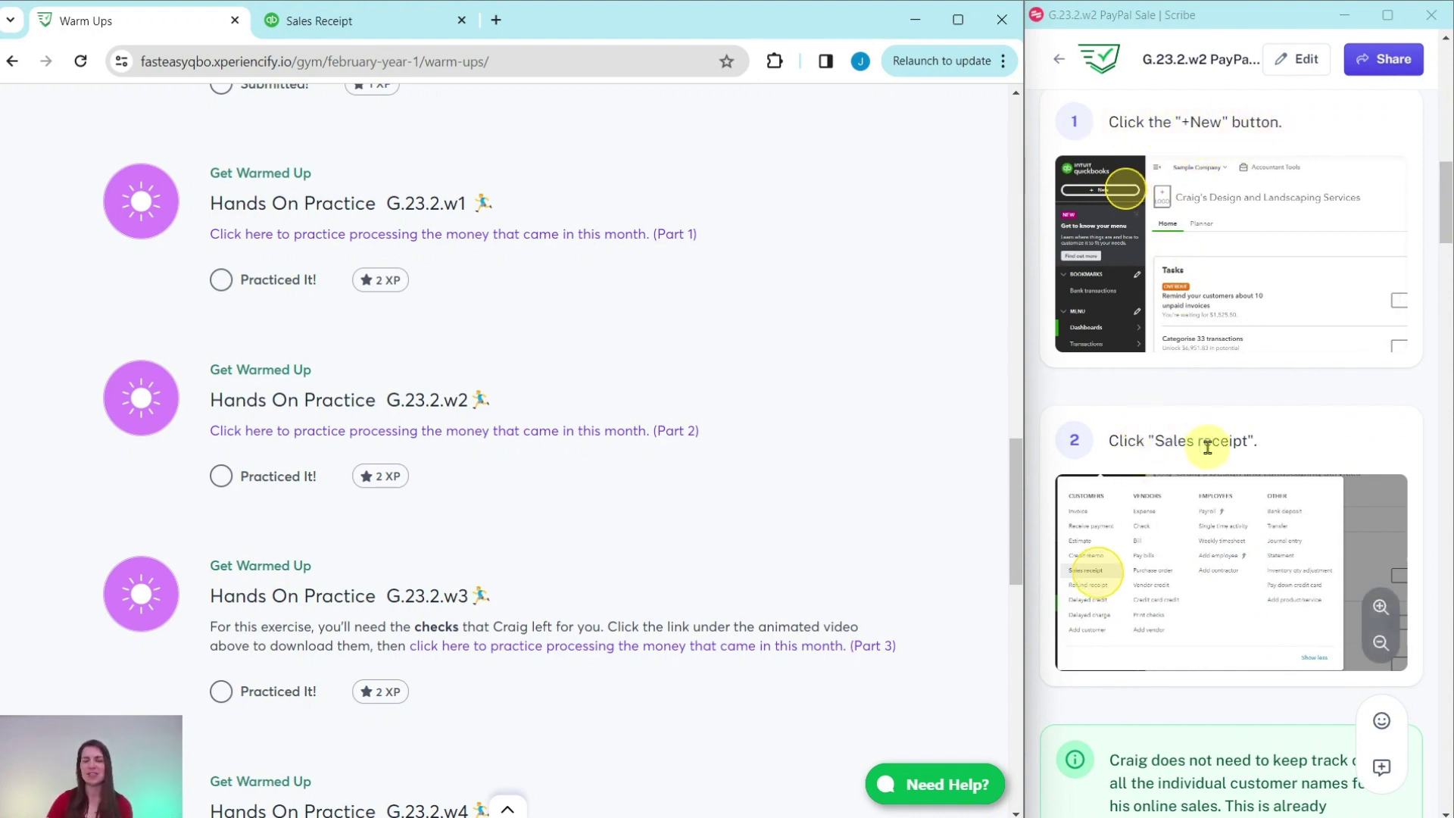
From the QuickBooks company's + New menu, start a blank sales receipt dated 02/05/2024
left_click(369, 19)
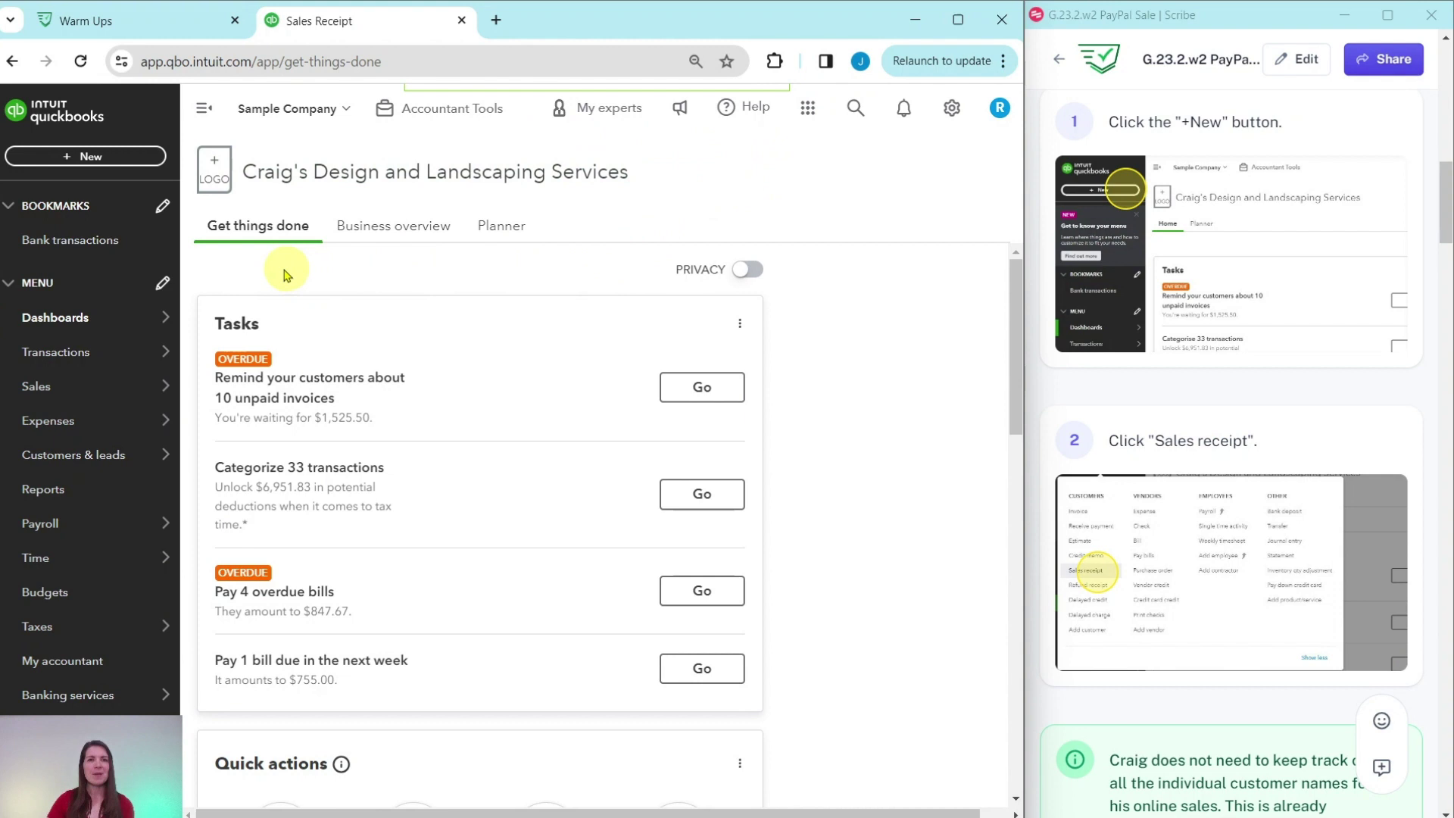
left_click(86, 157)
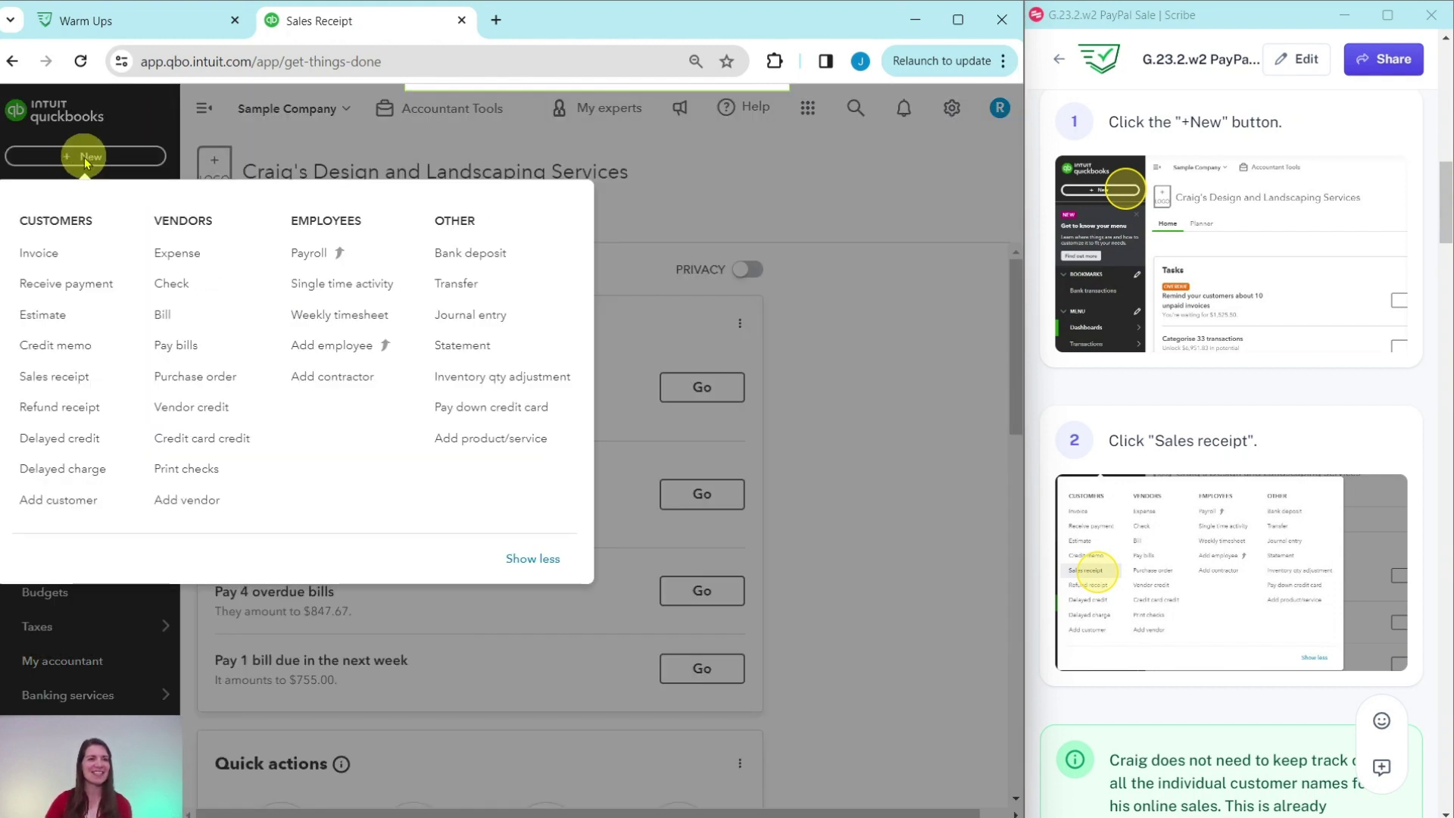
left_click(46, 384)
scroll(1195, 326, "down", 7)
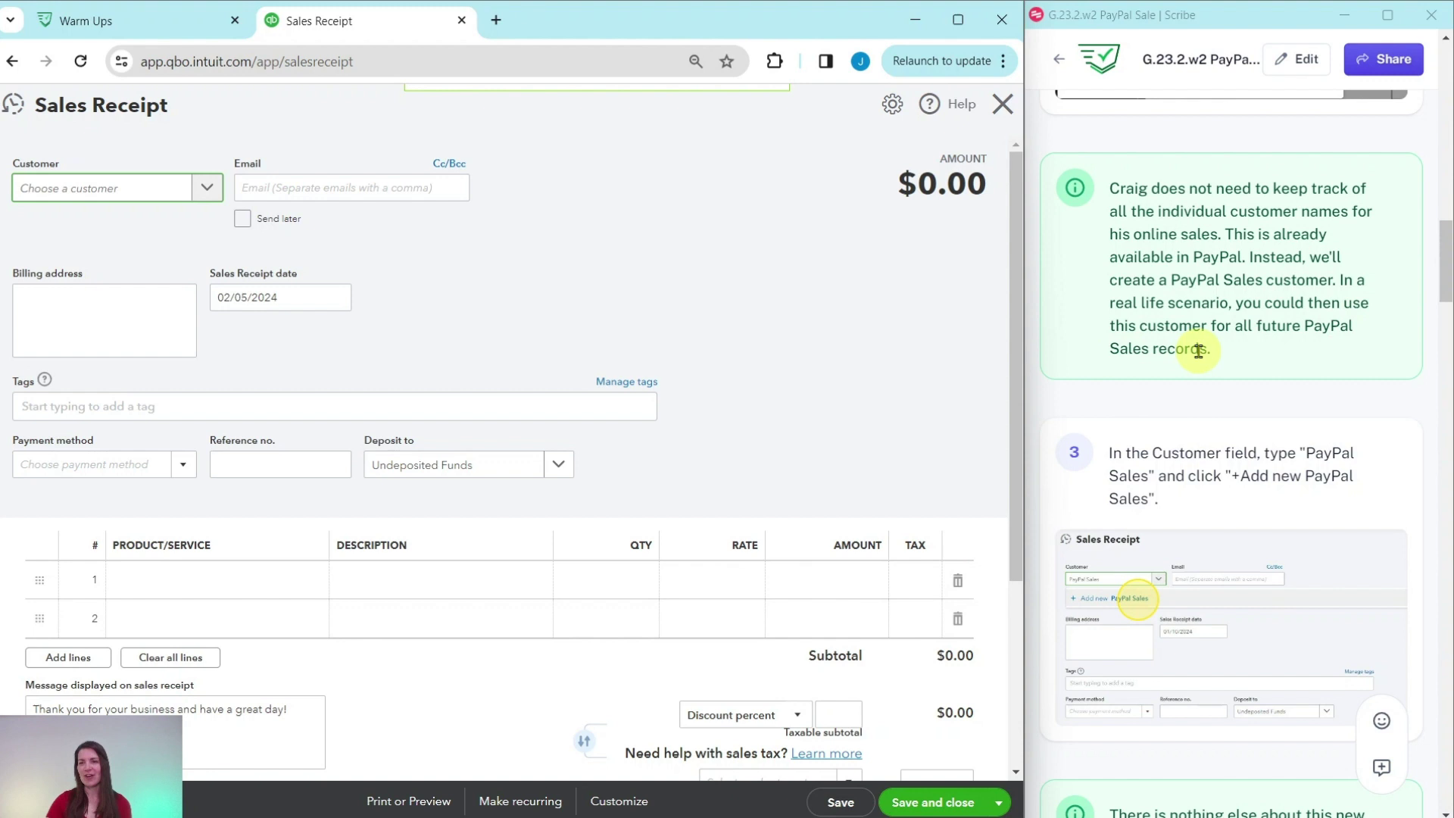
Add and save 'PayPal Sales' as a new customer, selected on the receipt
scroll(1198, 350, "down", 3)
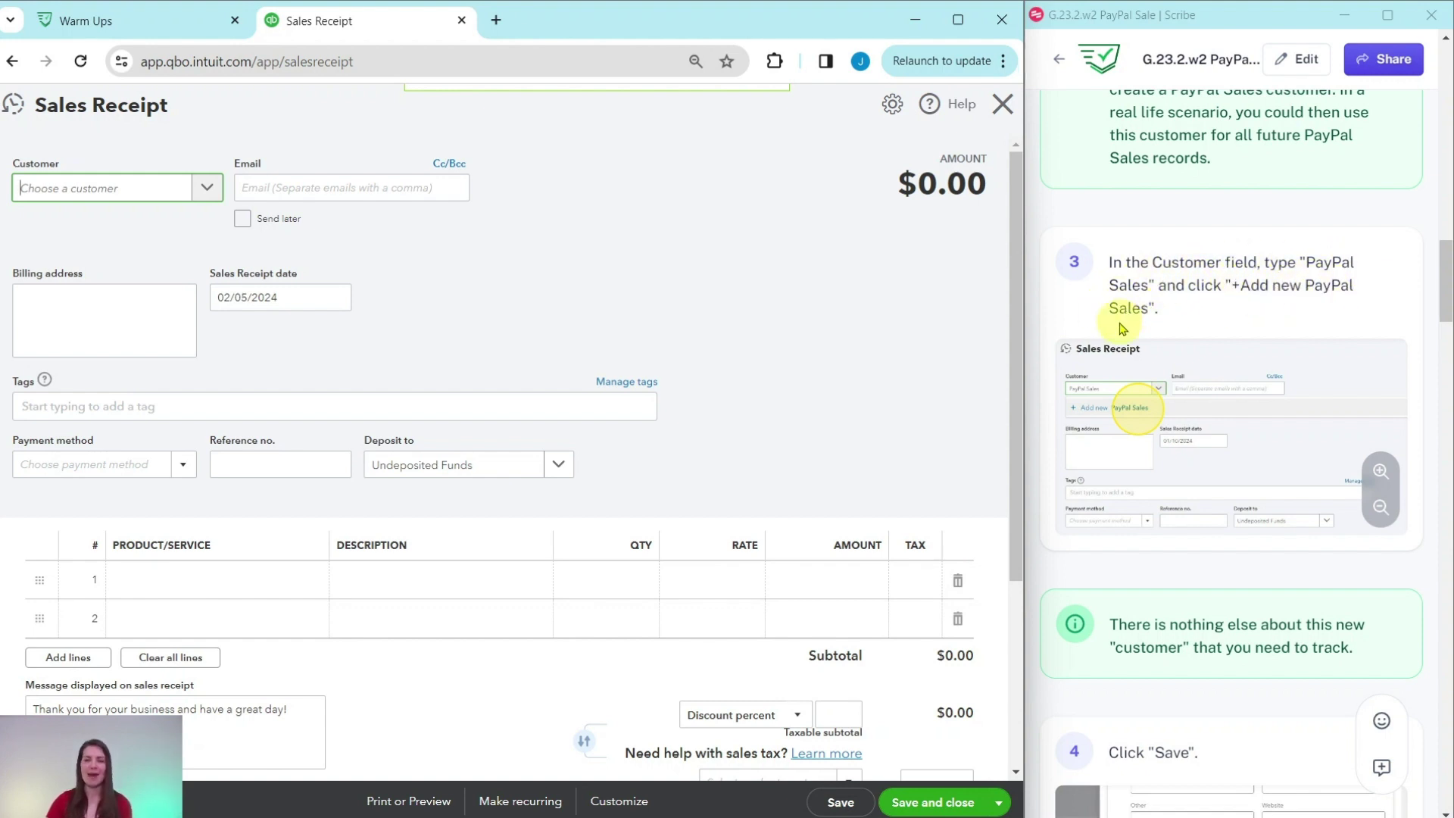
left_click(136, 198)
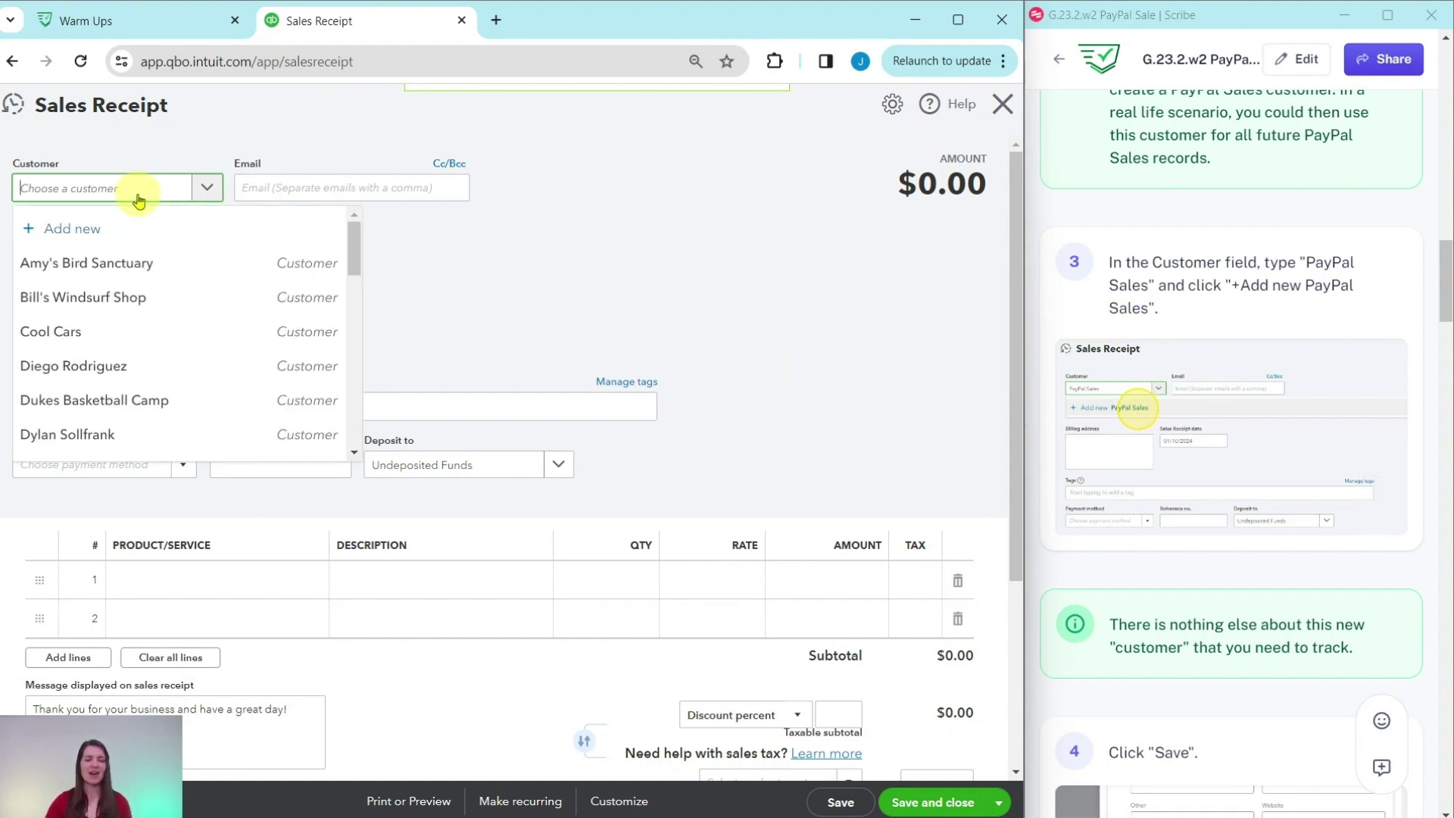
type("Pay")
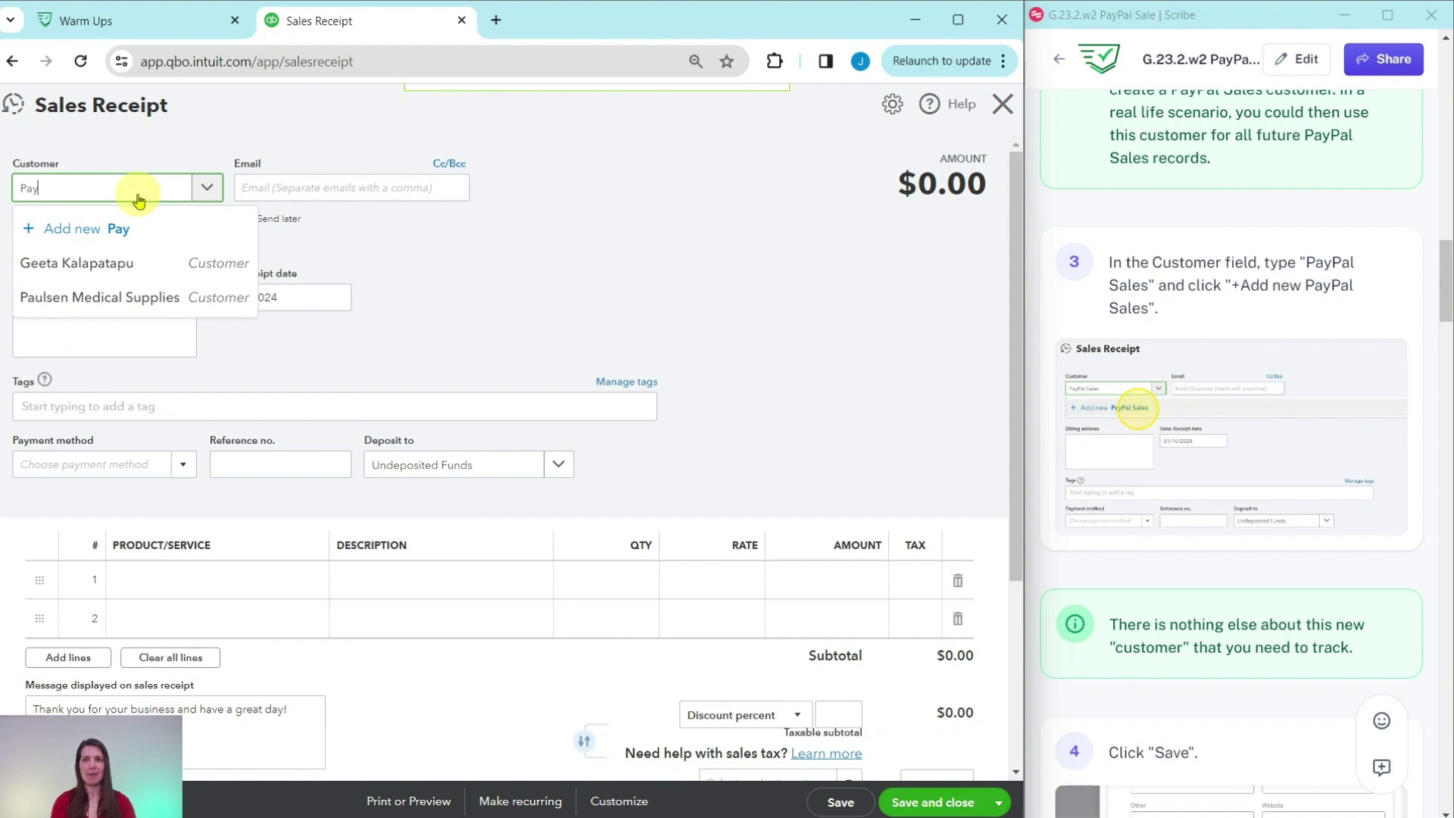
type("Pal Sales")
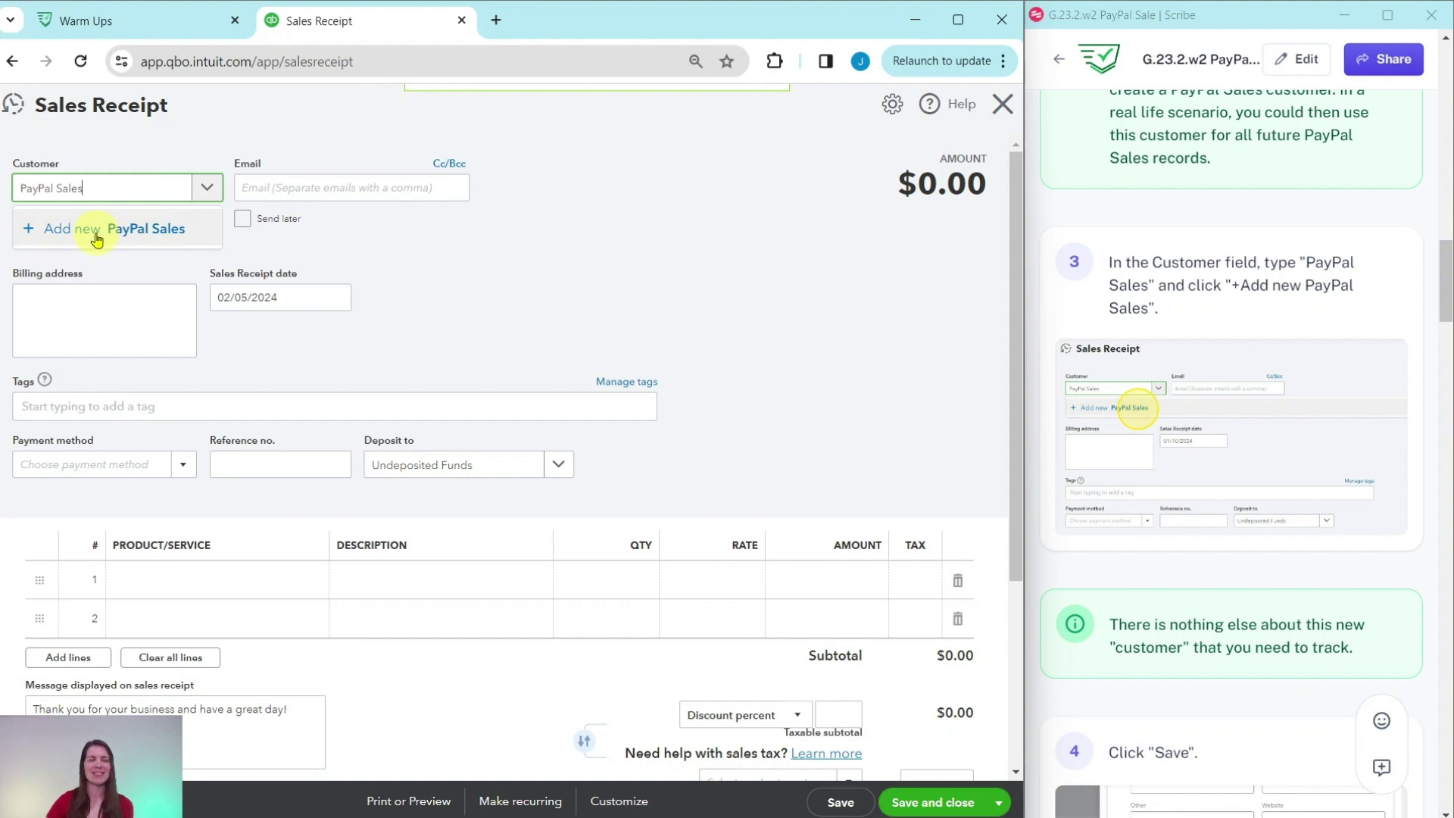
left_click(96, 240)
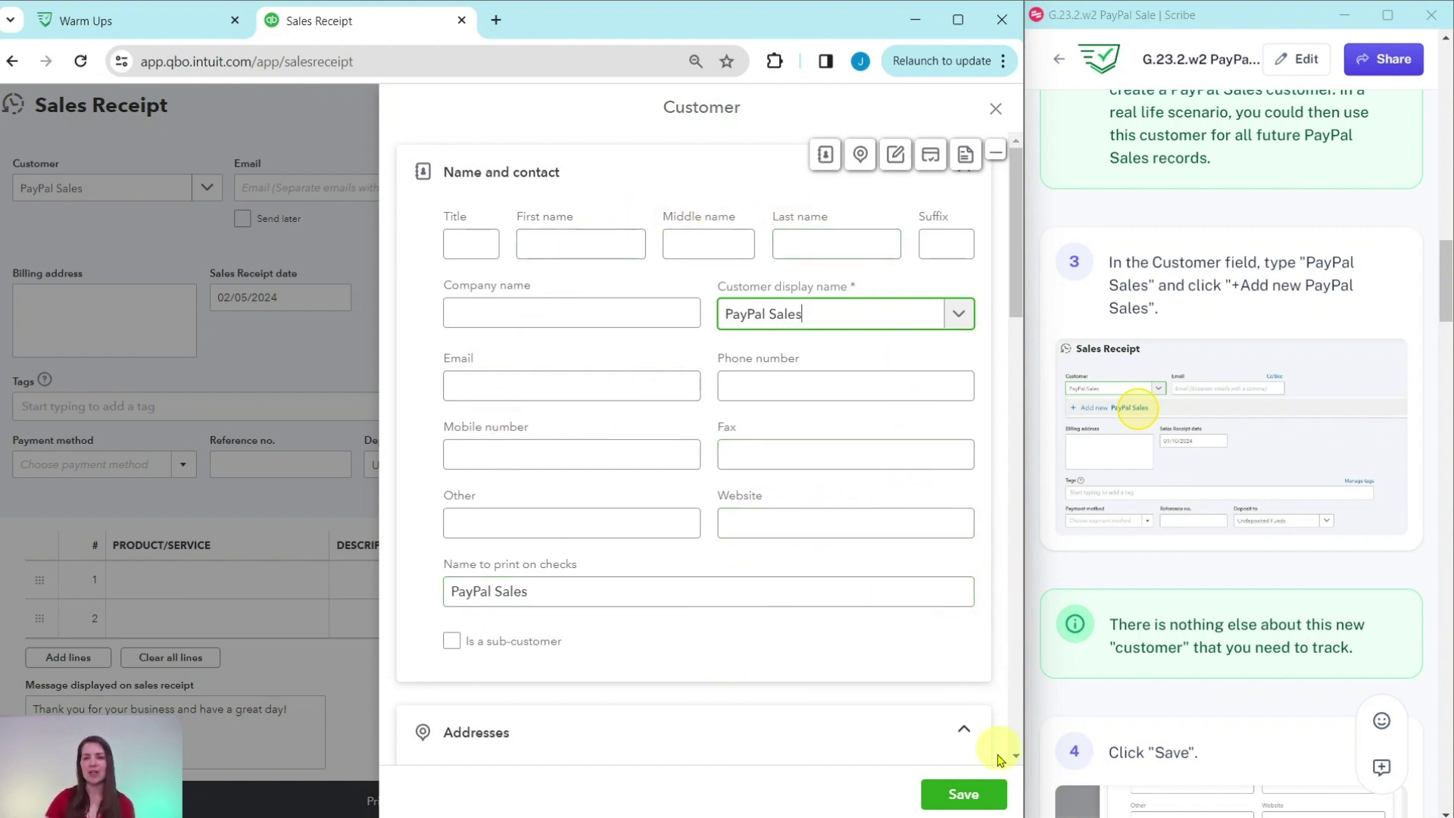
left_click(962, 803)
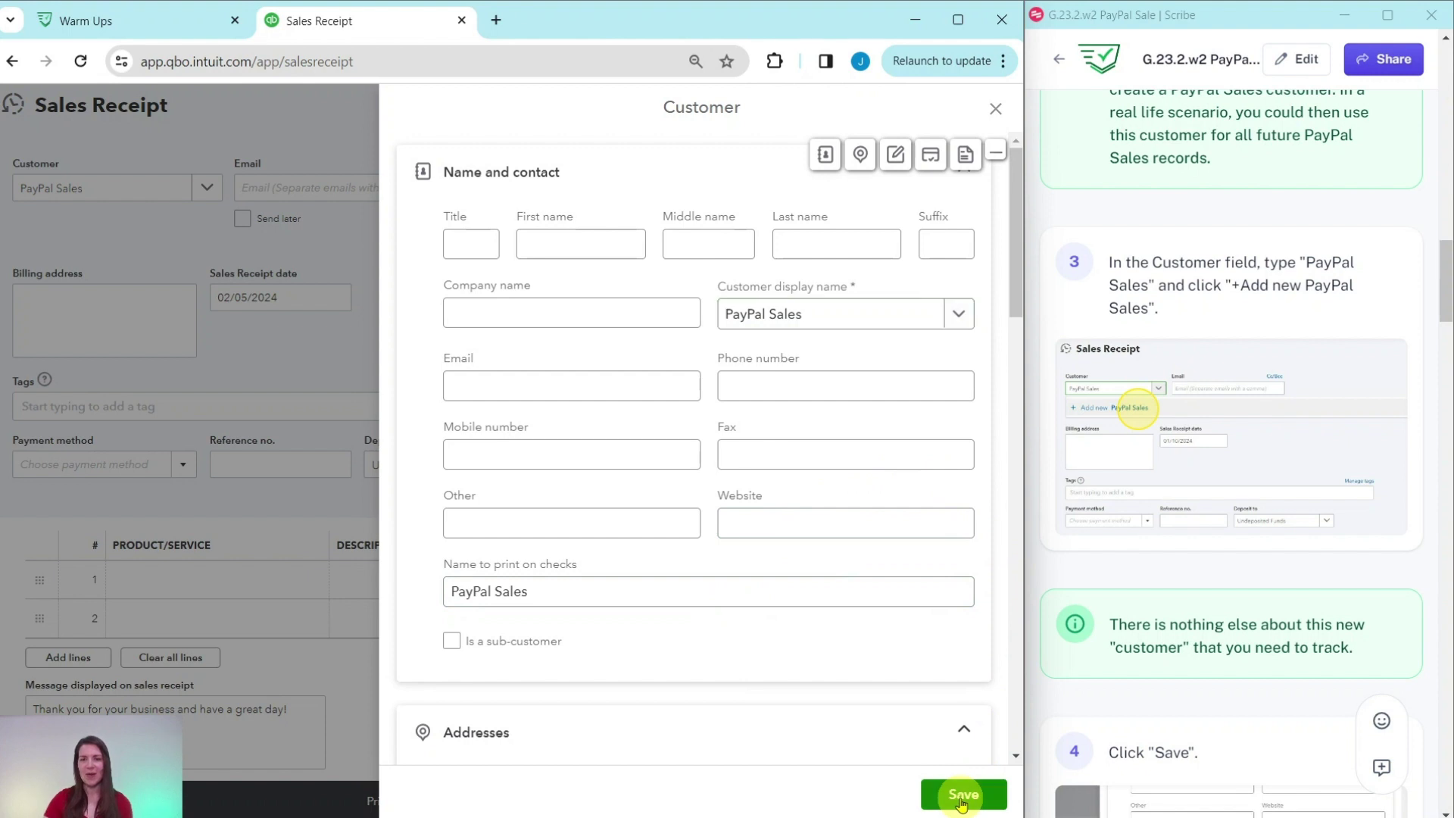
Change the receipt's Deposit to account from Undeposited Funds to Checking
scroll(1175, 530, "down", 6)
scroll(1175, 529, "down", 1)
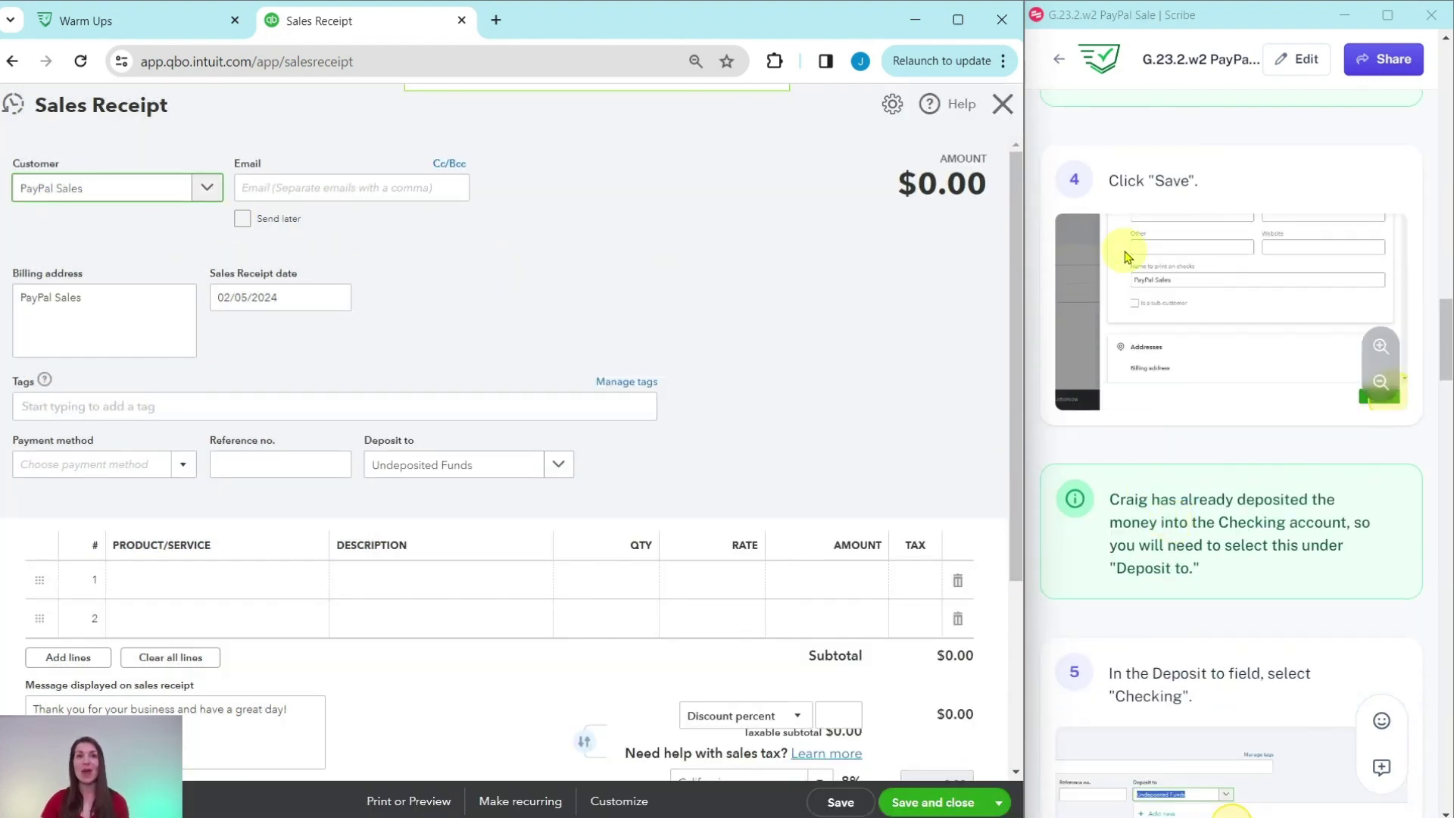
scroll(1144, 250, "down", 3)
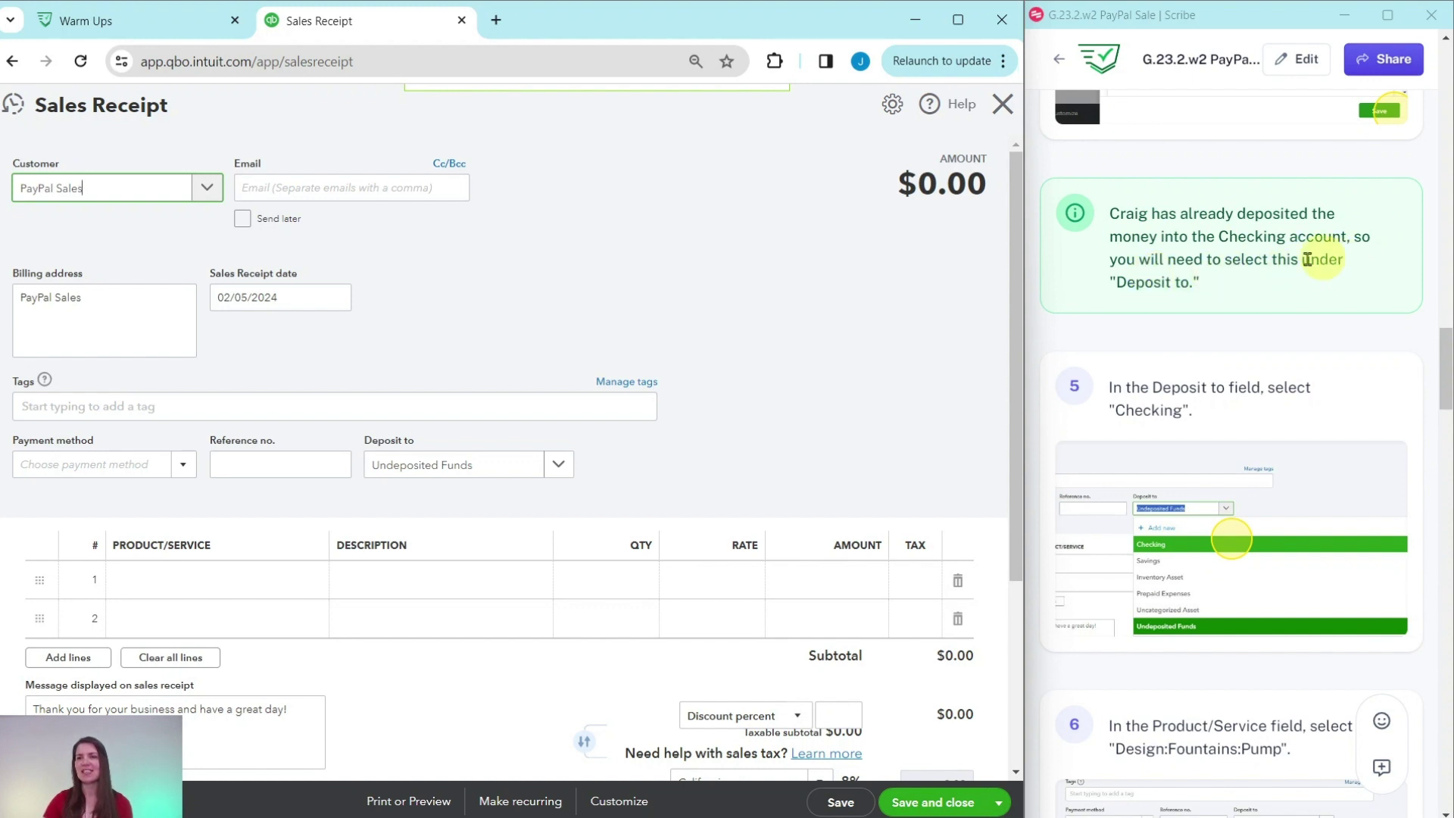
scroll(1197, 300, "down", 1)
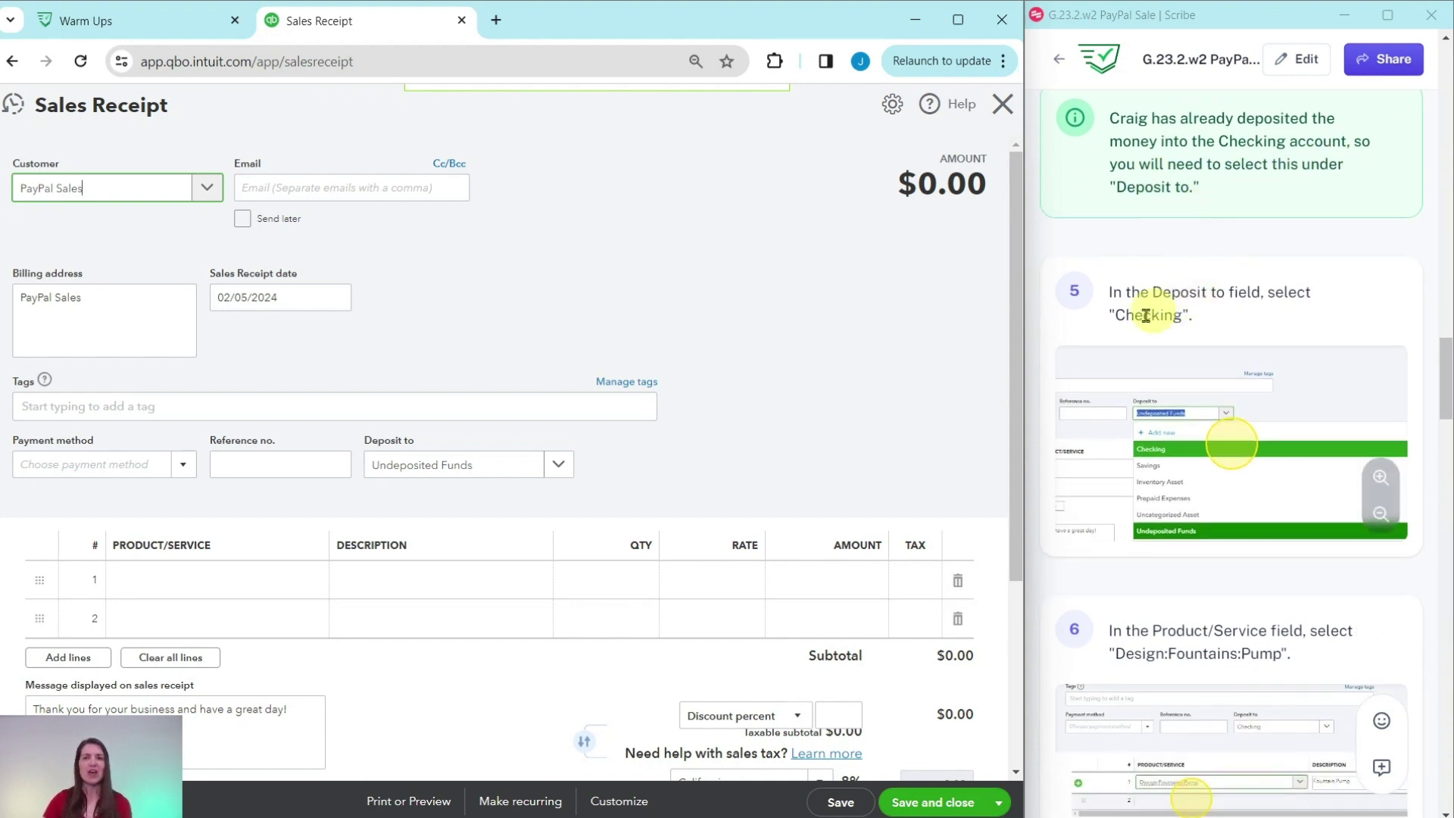
left_click(558, 467)
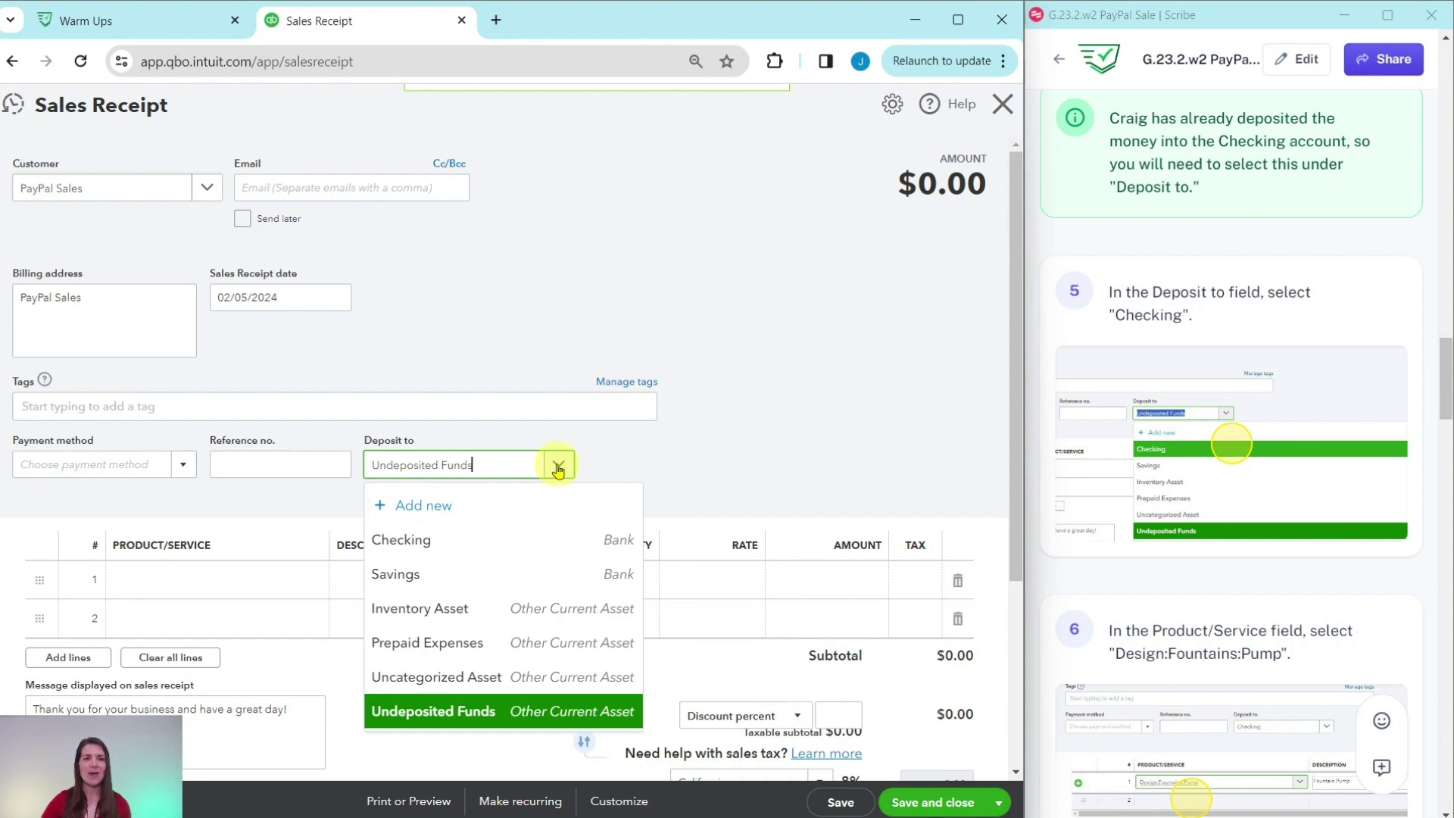
left_click(397, 547)
scroll(1180, 452, "down", 6)
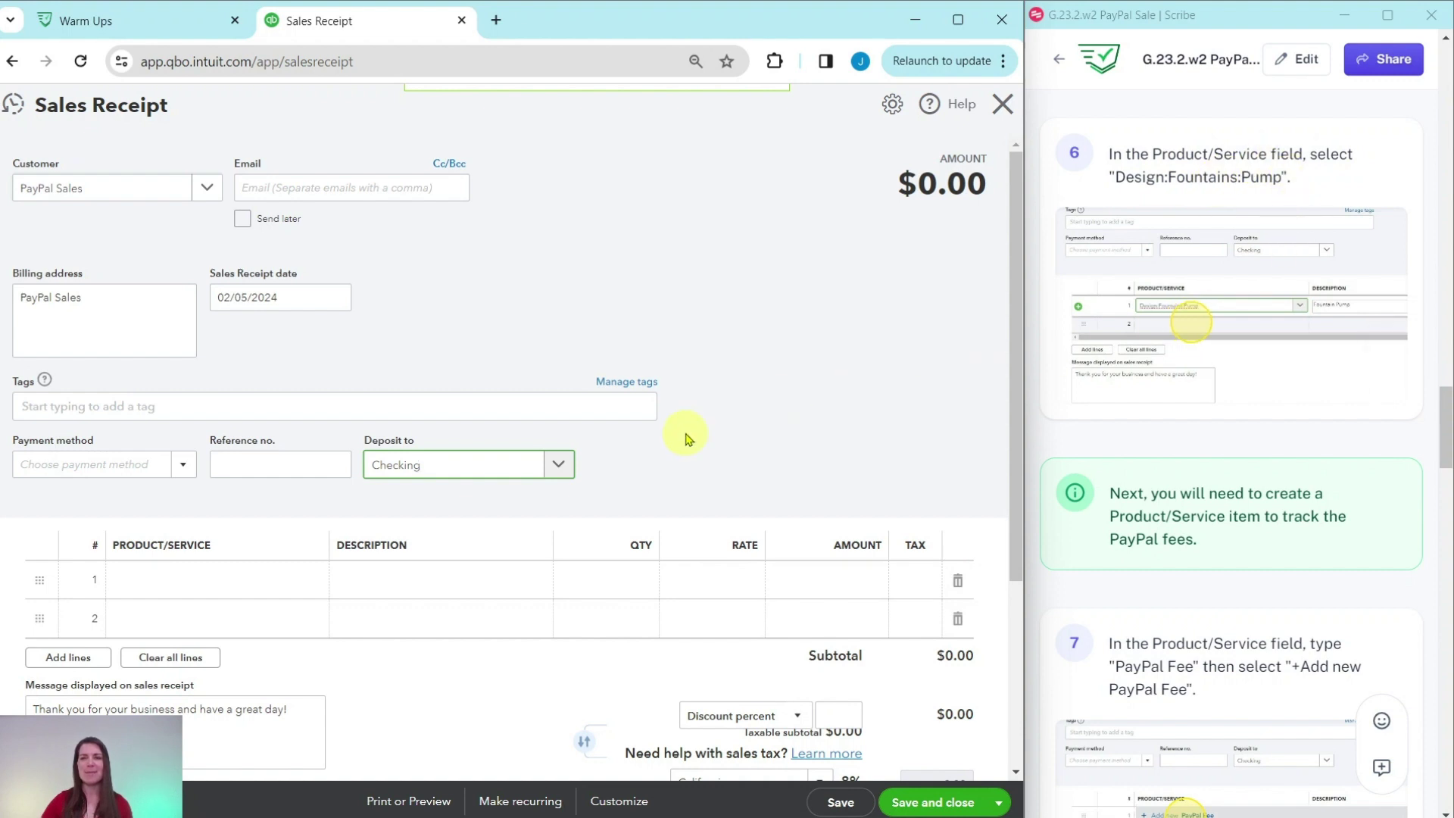
scroll(687, 436, "down", 3)
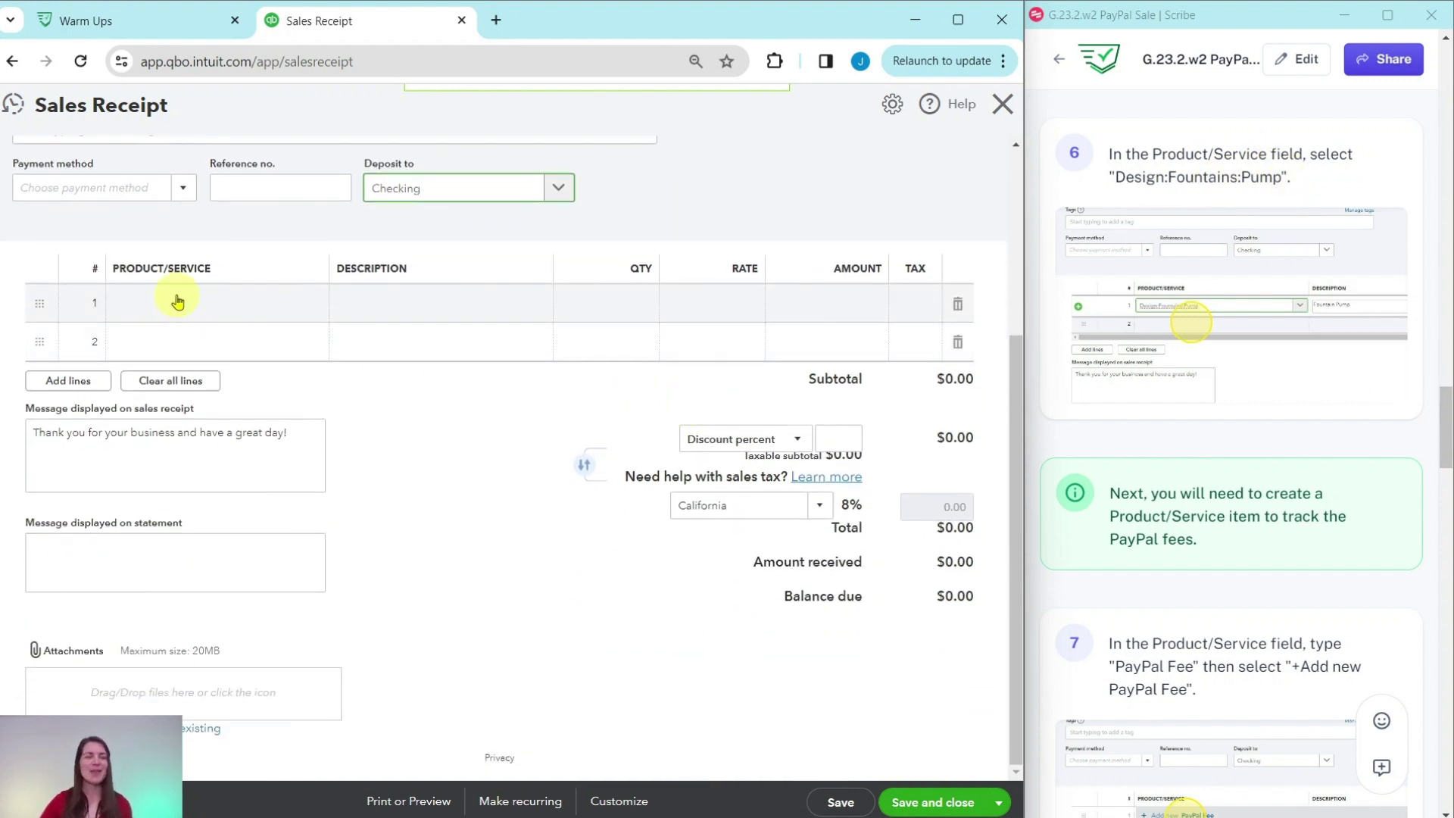
left_click(178, 301)
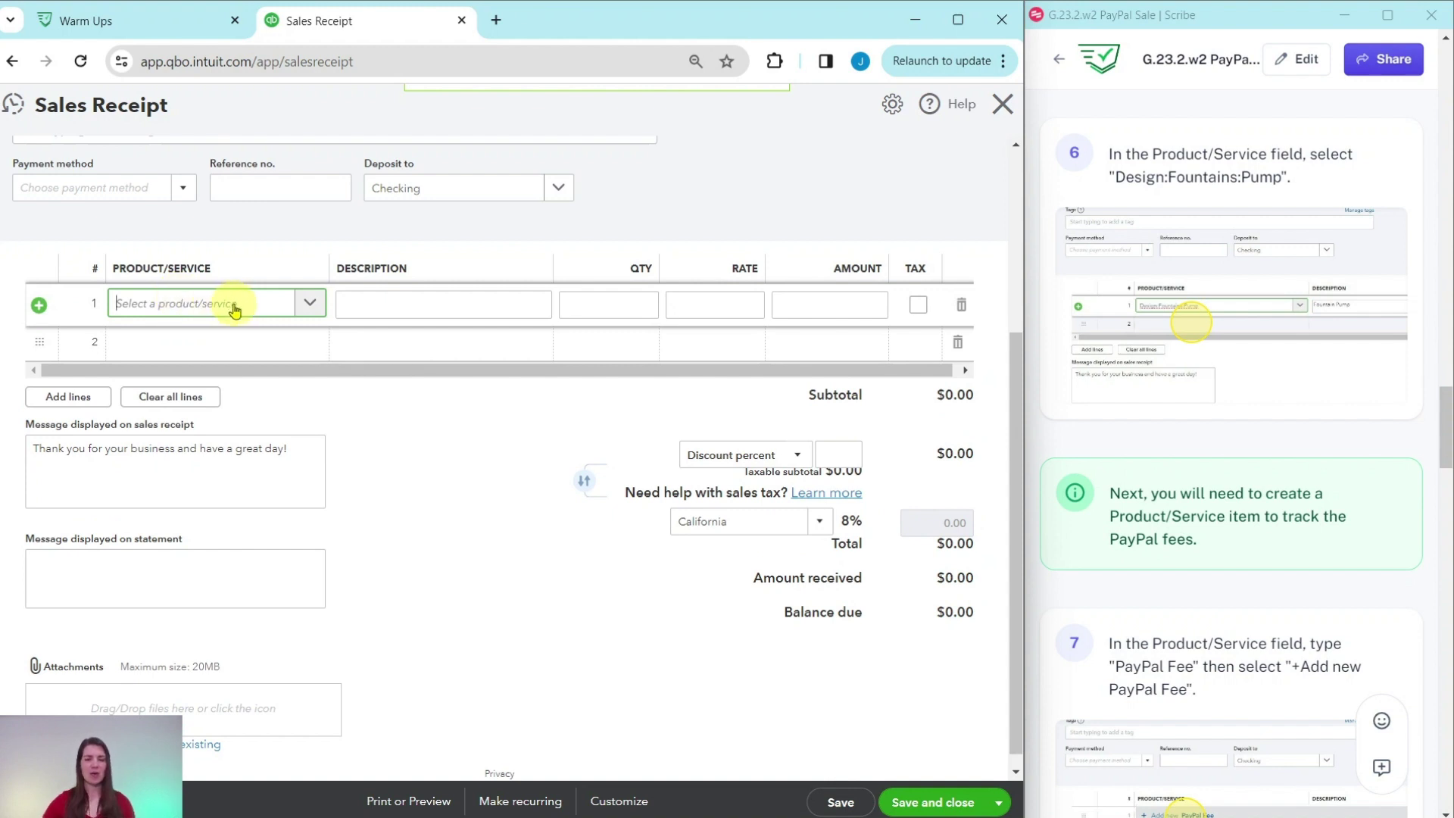
type("pump")
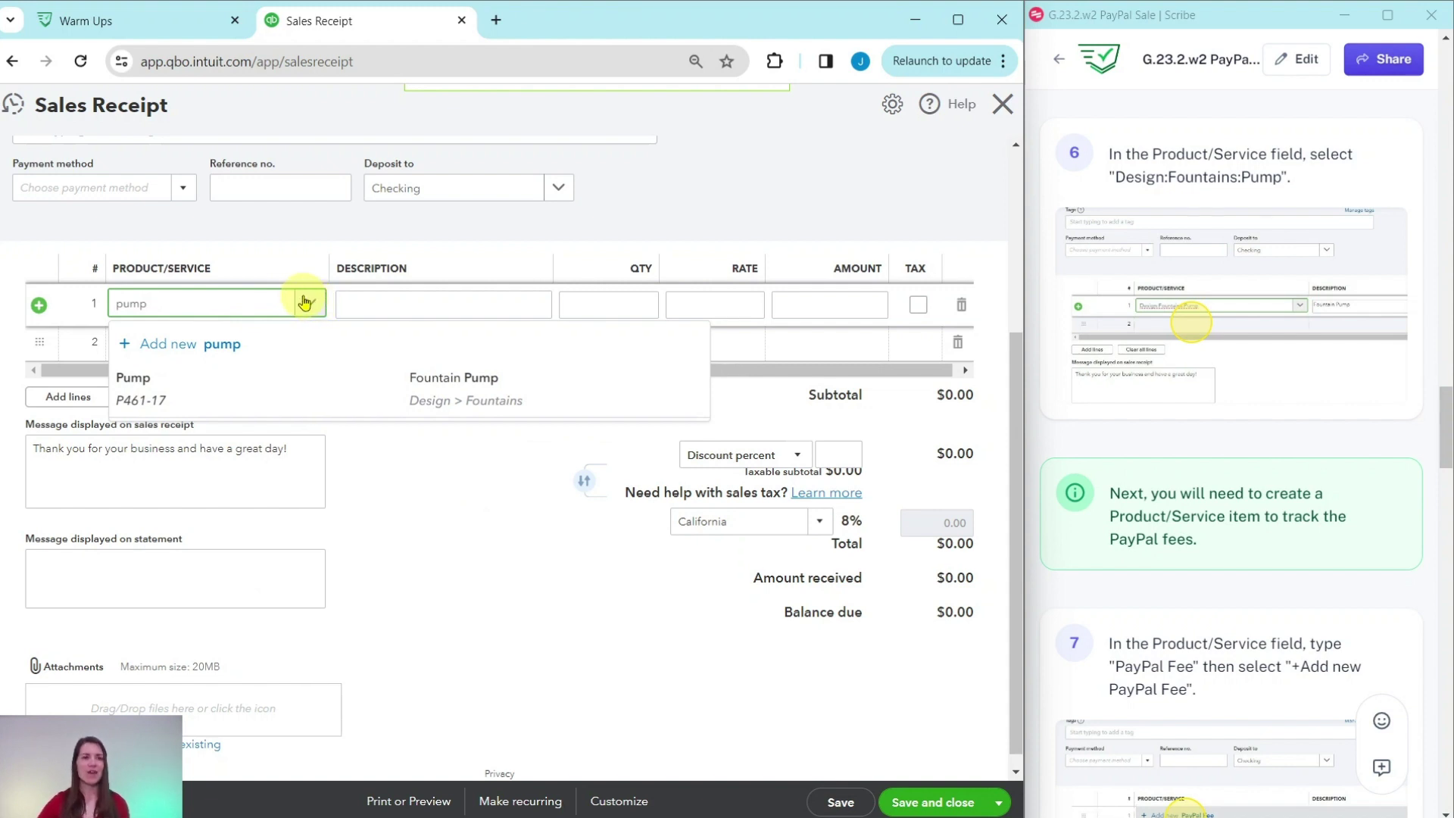
left_click(164, 393)
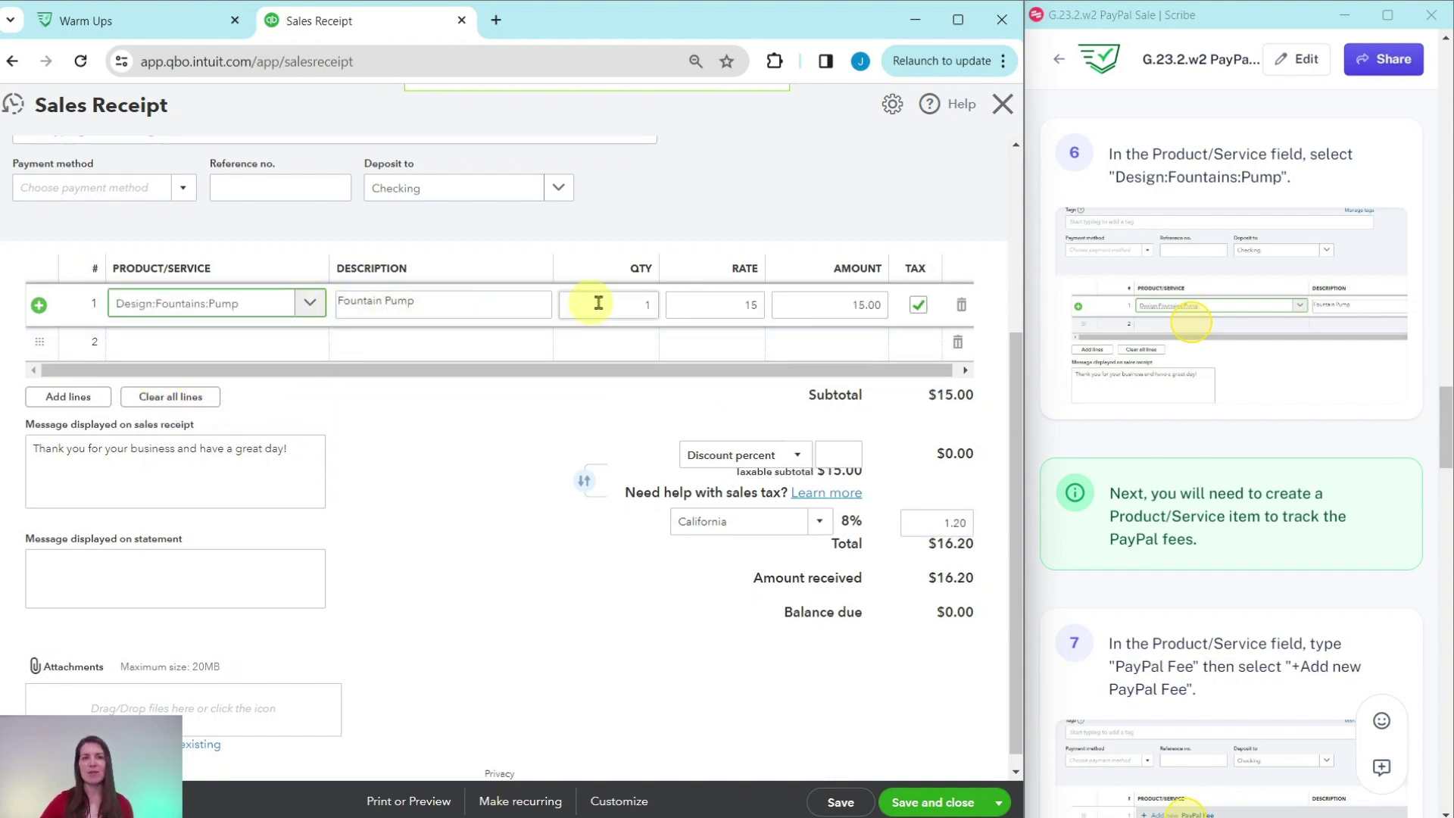
scroll(1209, 488, "down", 4)
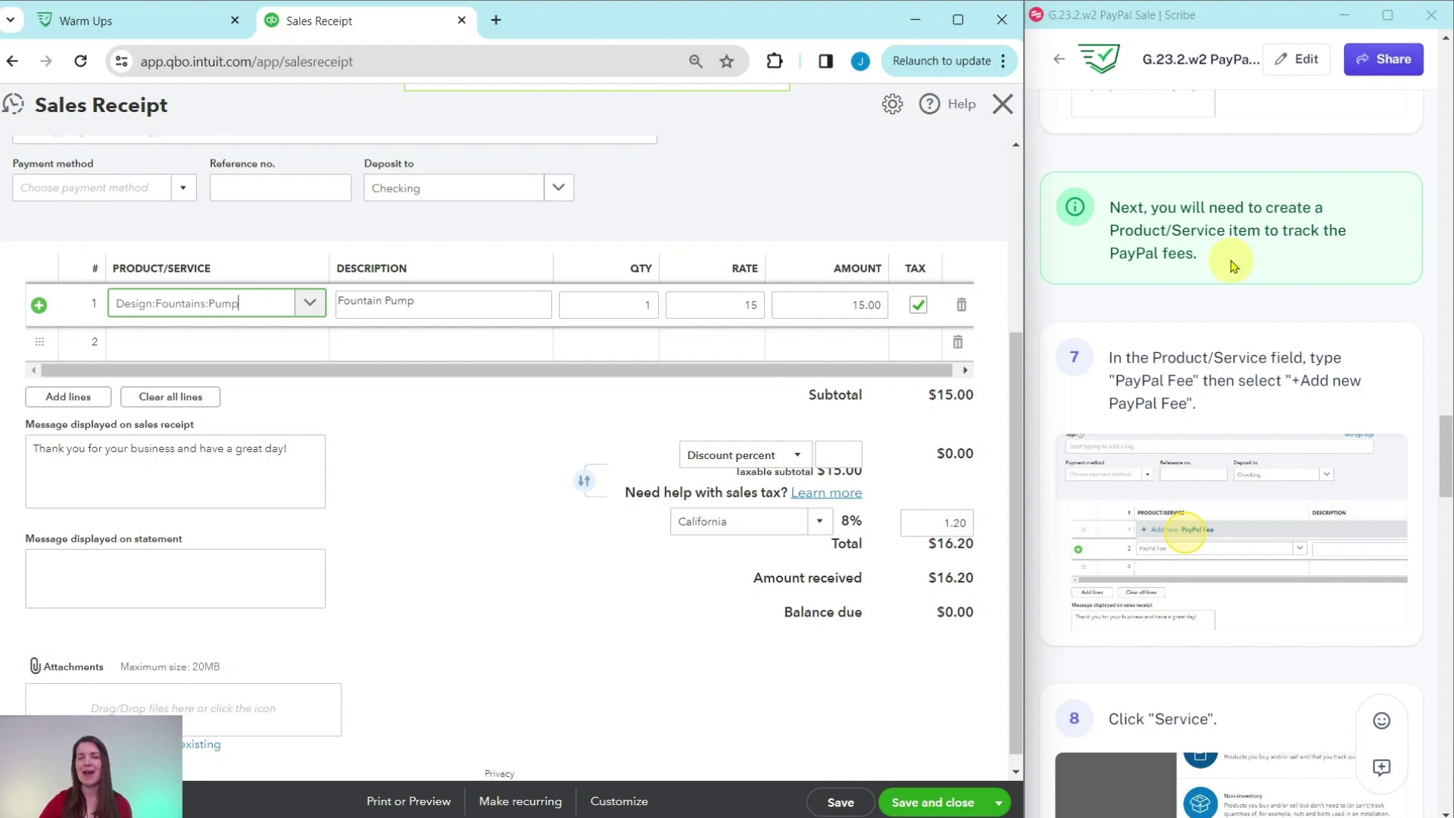
scroll(1227, 261, "down", 3)
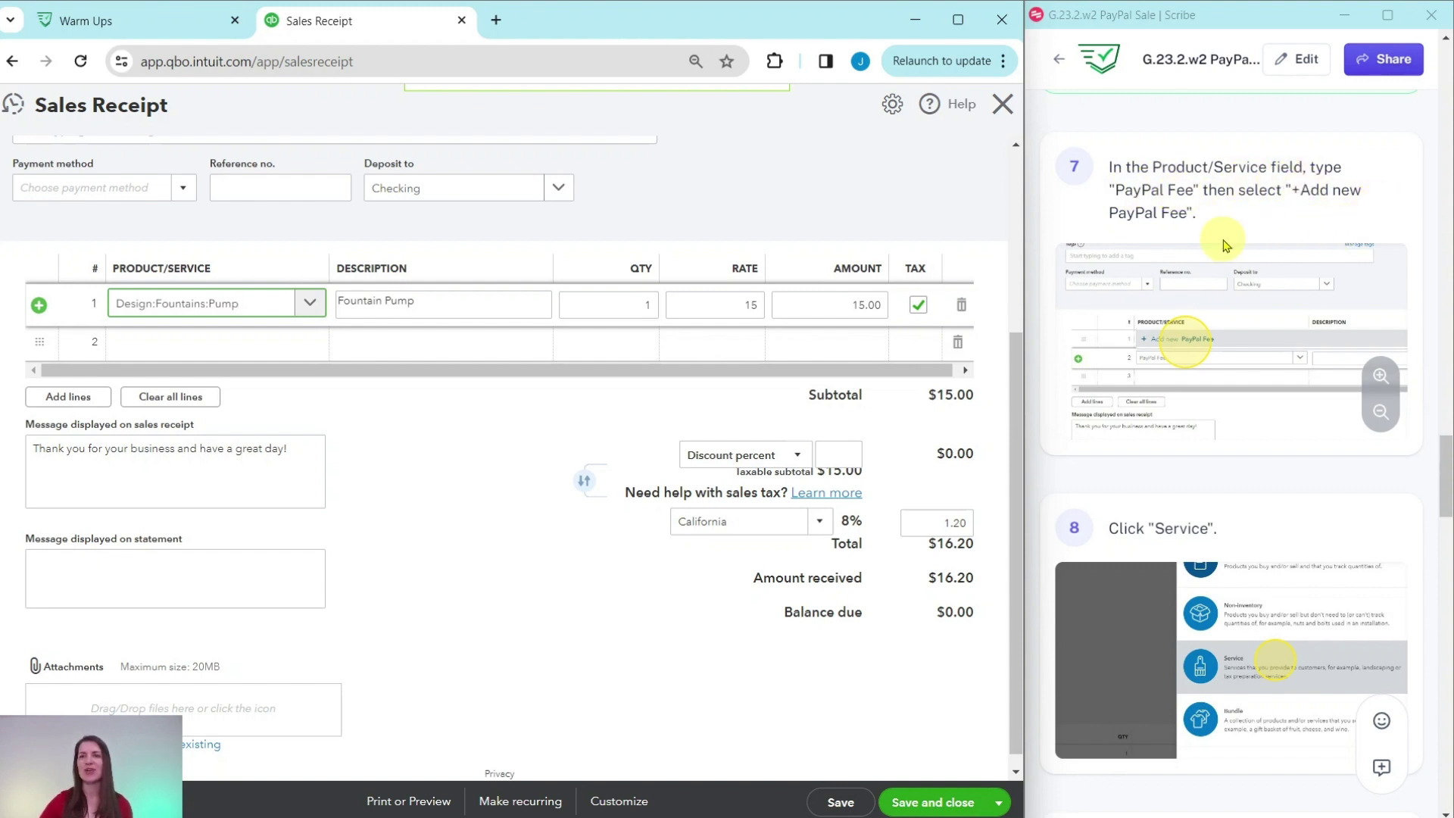
On line 2, set up a new PayPal Fee service item with Bank Charges as income account
left_click(183, 343)
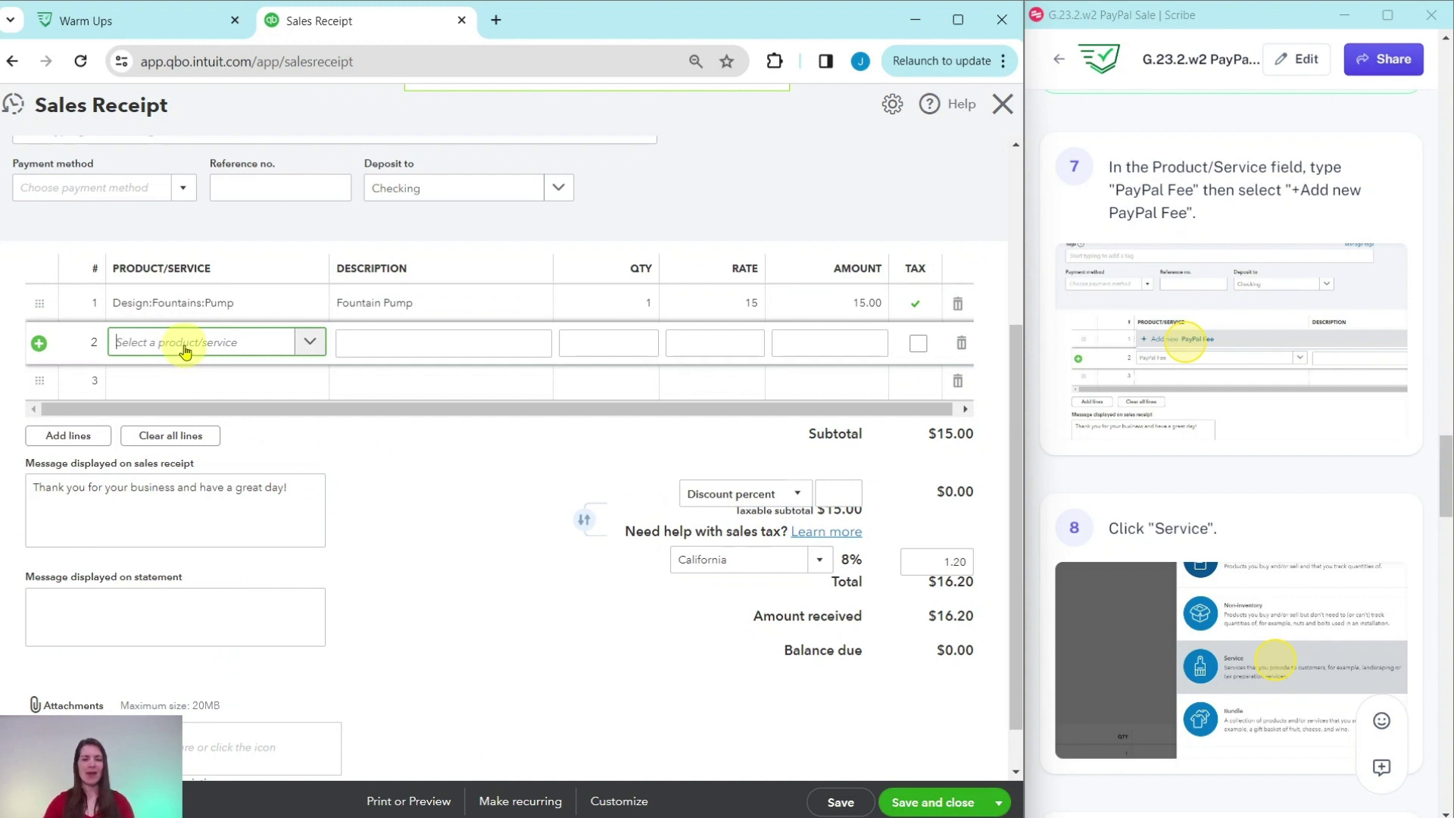
type("PayPal Fee")
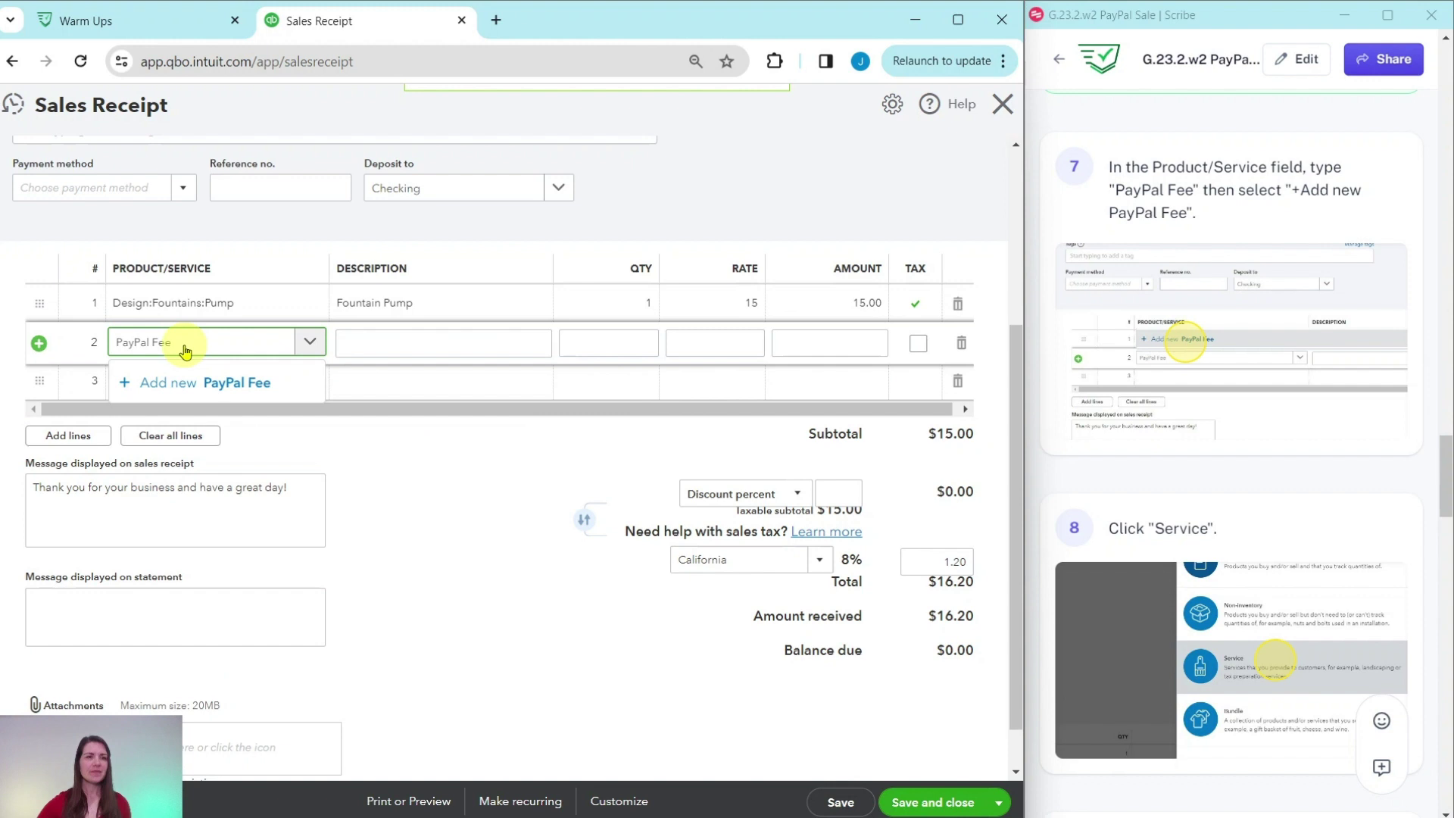
left_click(216, 388)
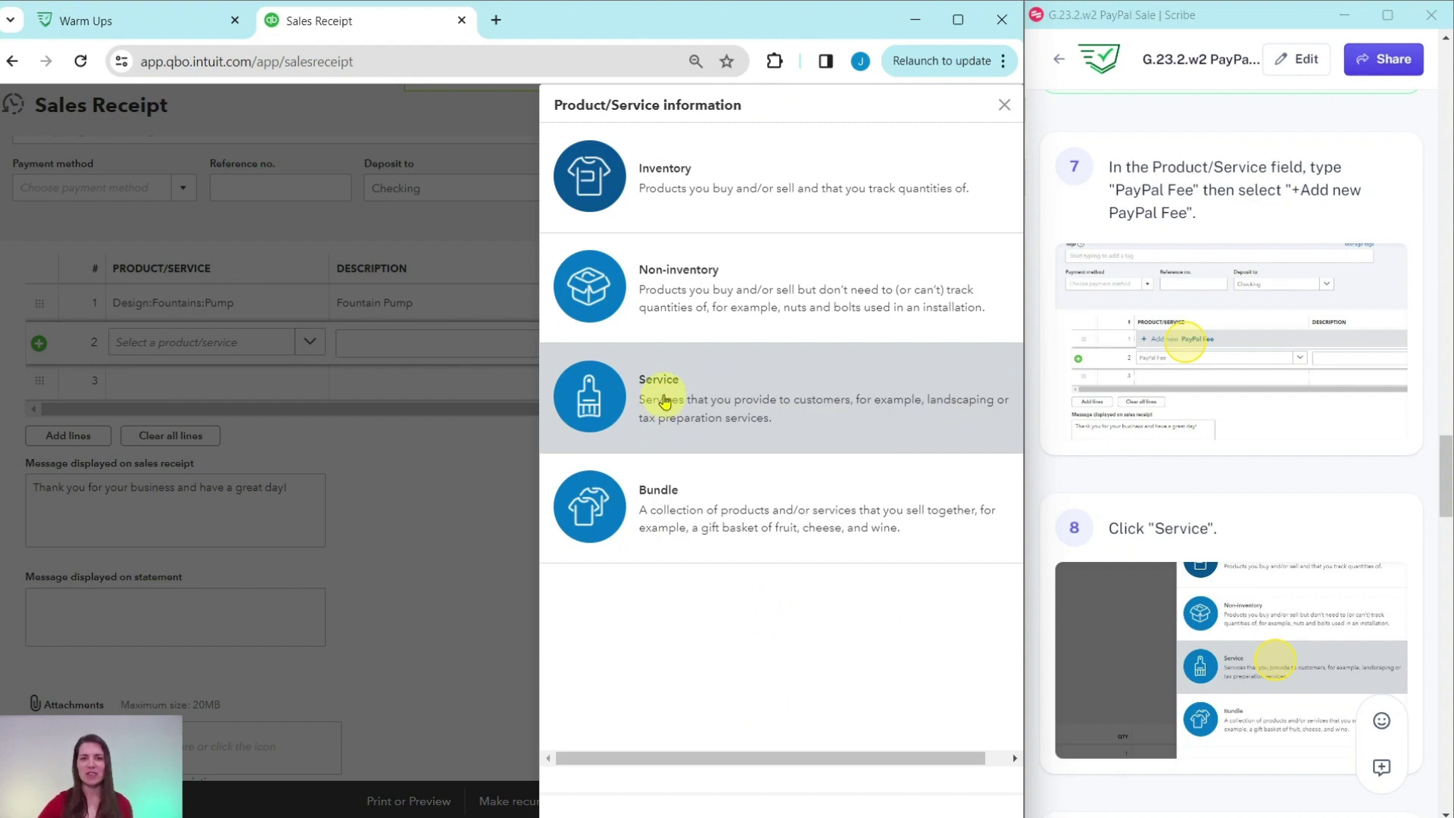
left_click(664, 401)
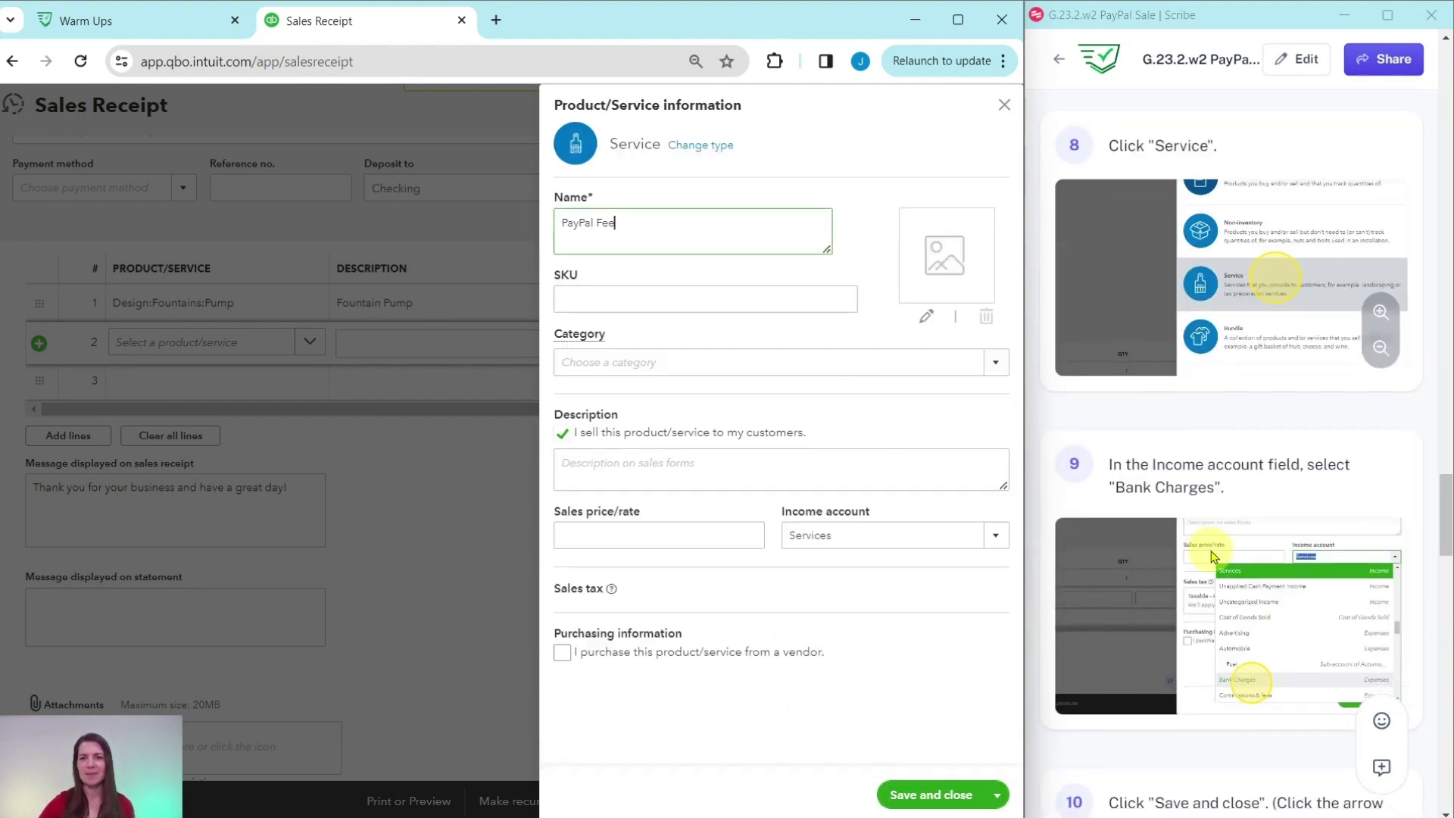
scroll(1201, 211, "down", 4)
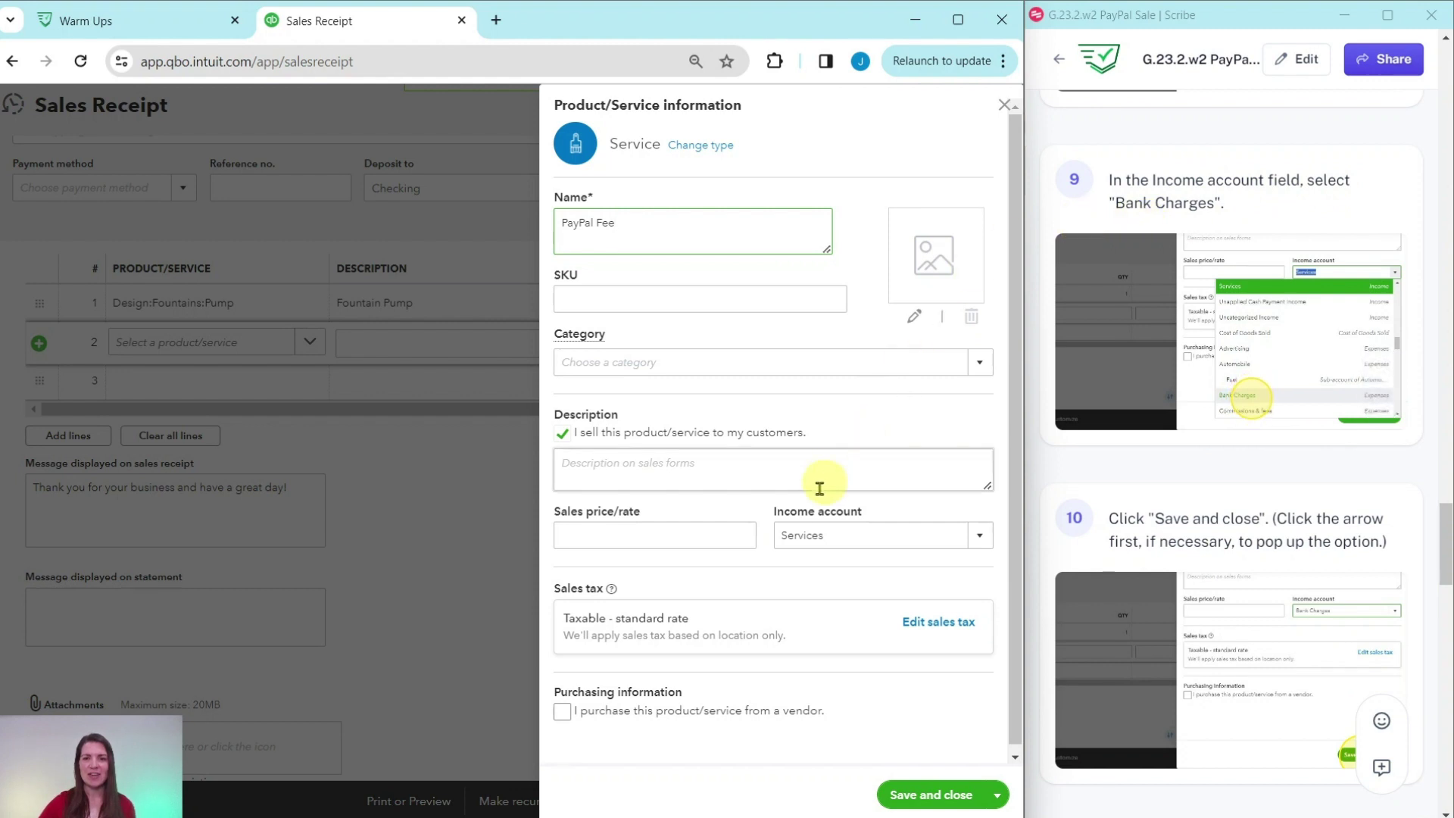
left_click(982, 542)
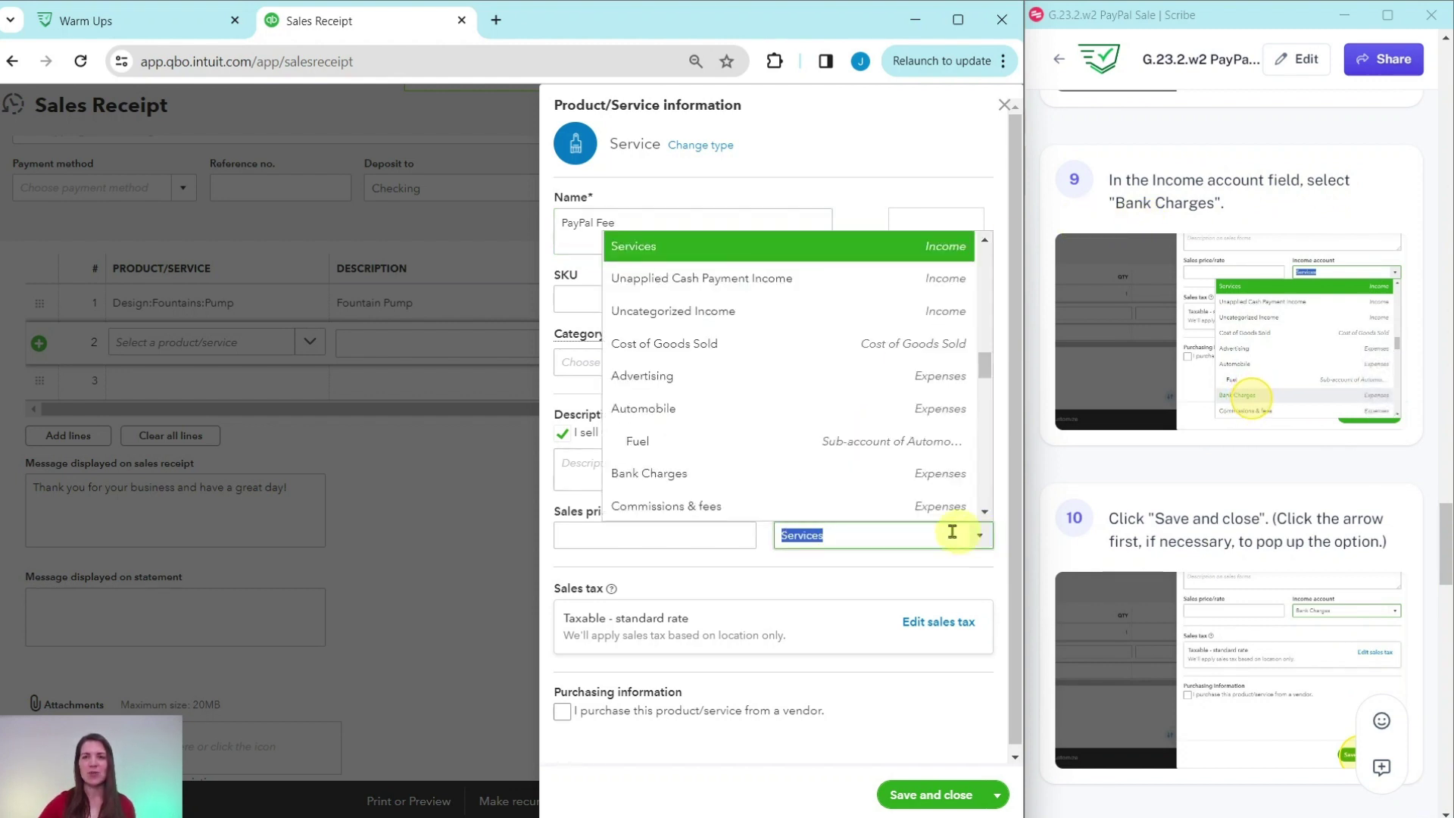
left_click(638, 477)
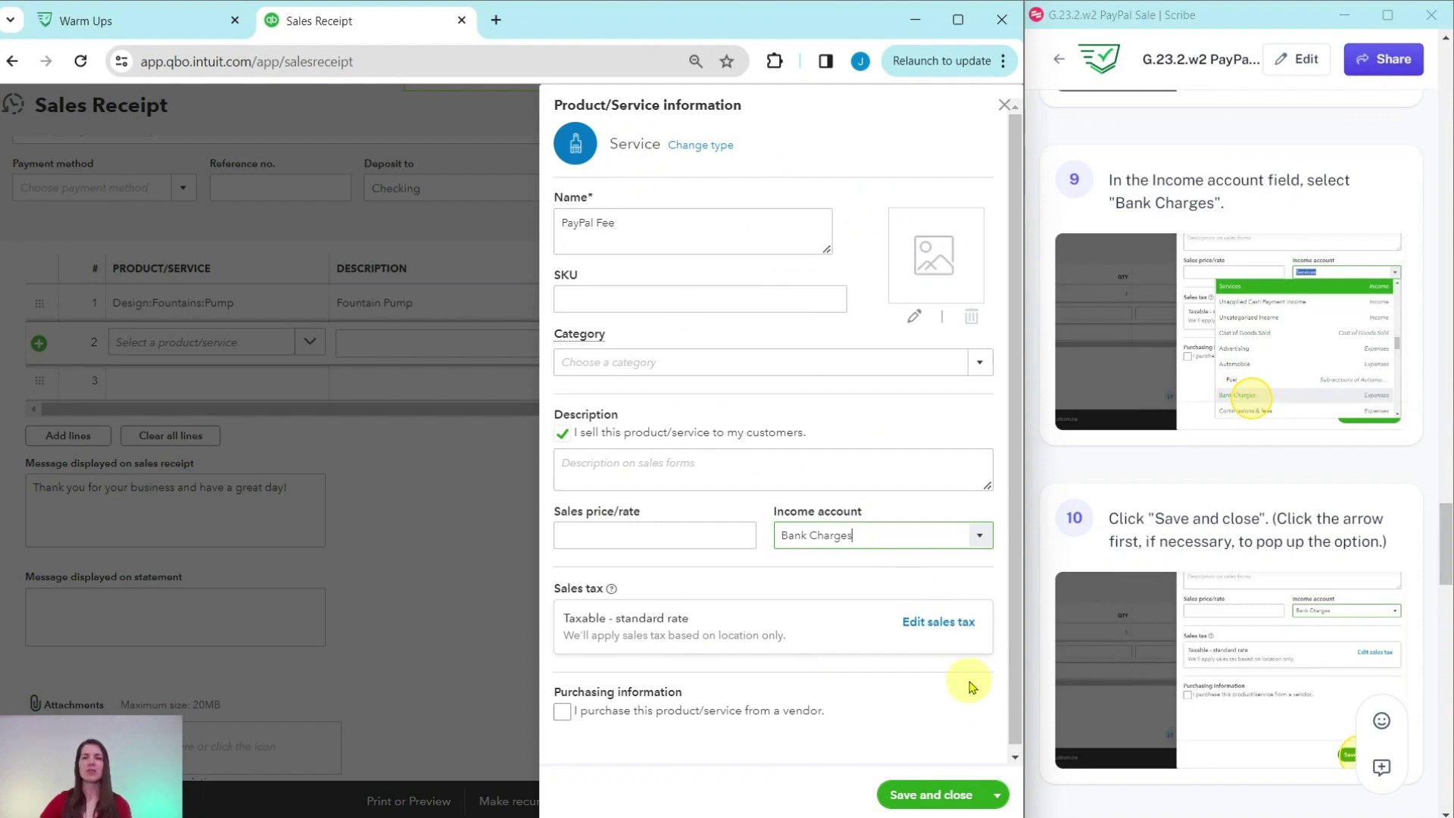
Save the new PayPal Fee service item so it fills line 2
left_click(933, 797)
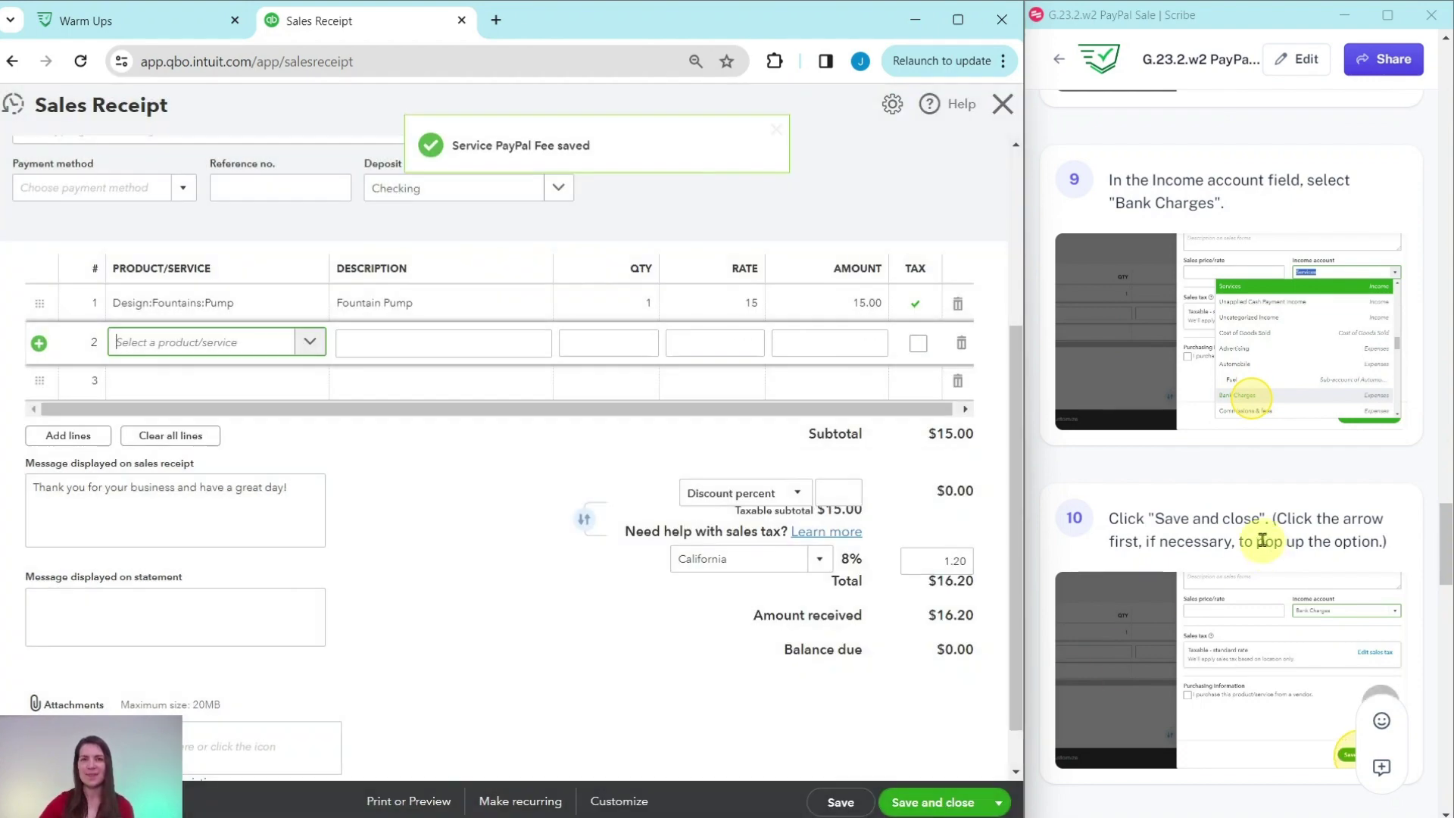
scroll(1258, 546, "down", 3)
scroll(1264, 524, "down", 3)
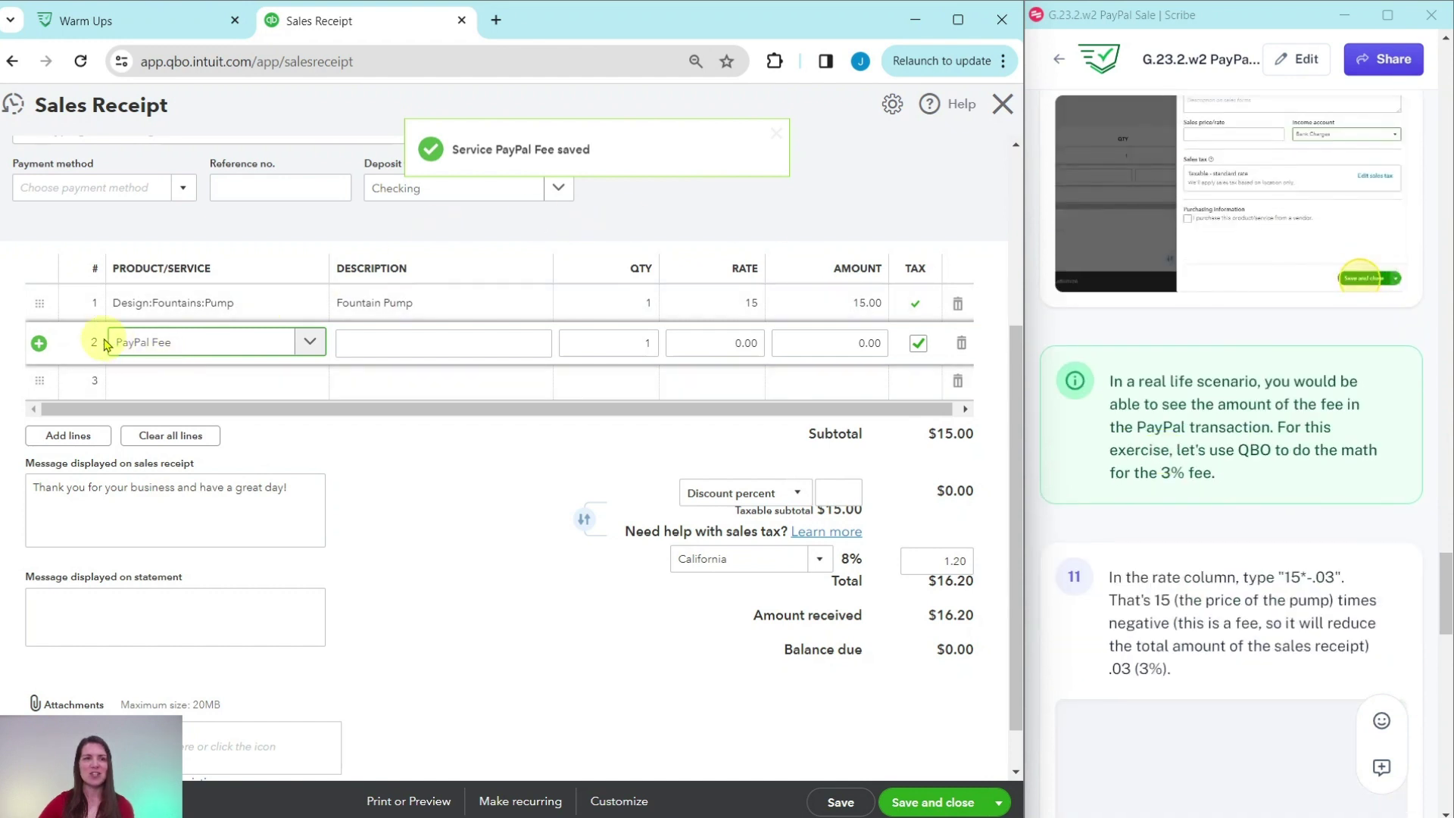
scroll(1251, 375, "down", 3)
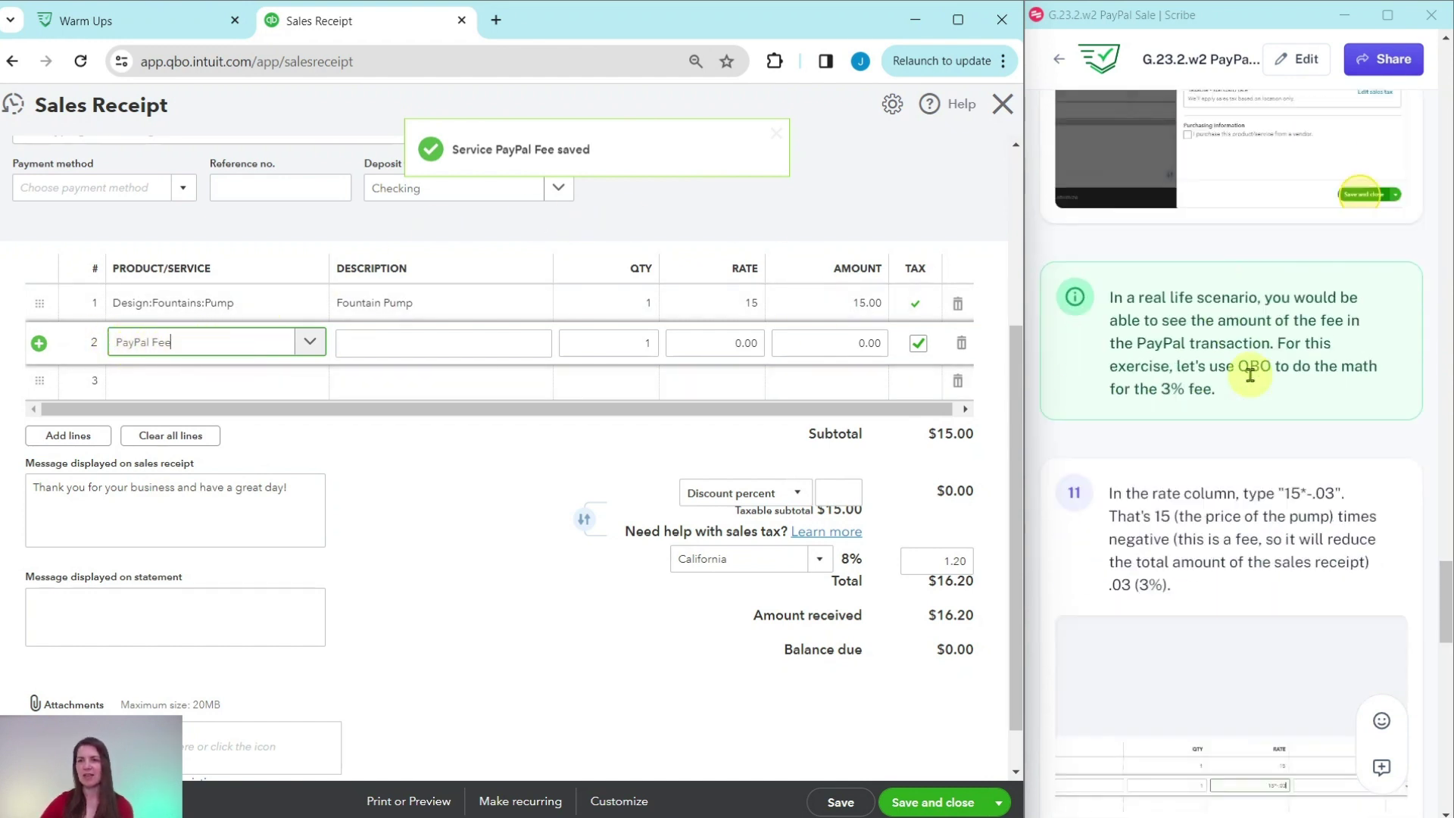
scroll(1251, 375, "up", 5)
scroll(1237, 374, "down", 3)
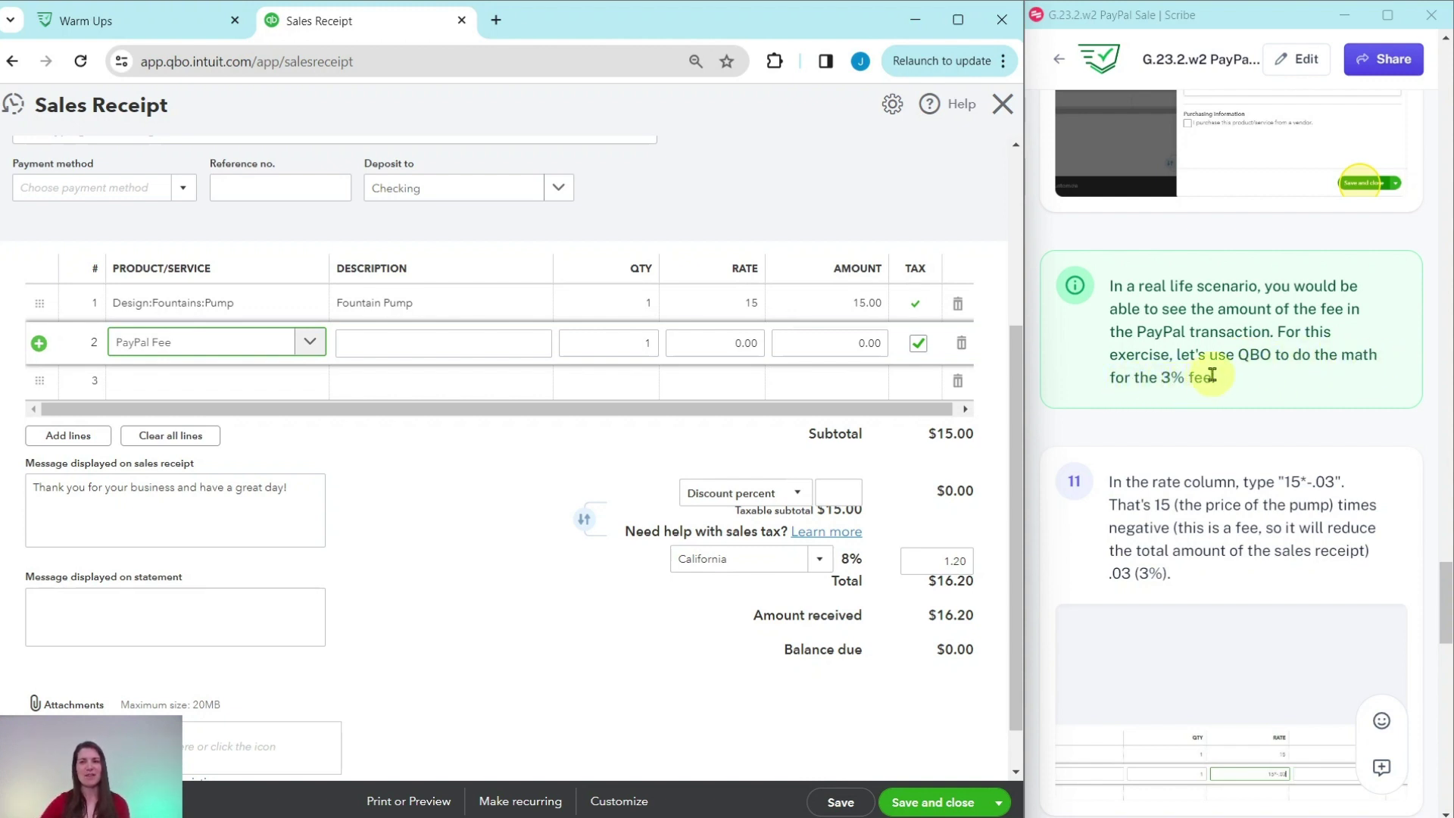
scroll(1212, 376, "down", 2)
scroll(1212, 376, "down", 2)
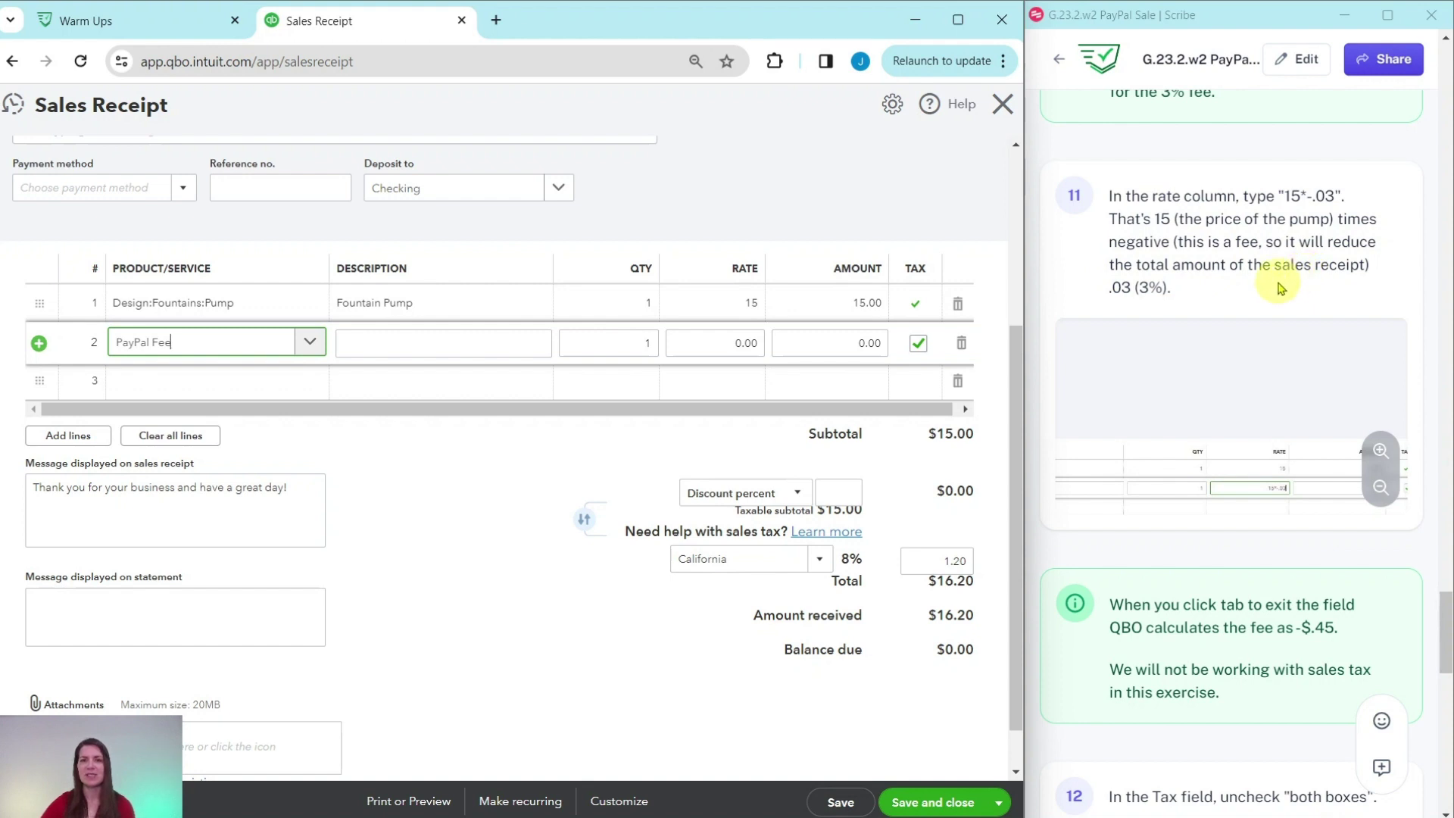
Enter the fee rate as 15*-.03, giving -0.45 and a $14.55 subtotal
left_click(723, 342)
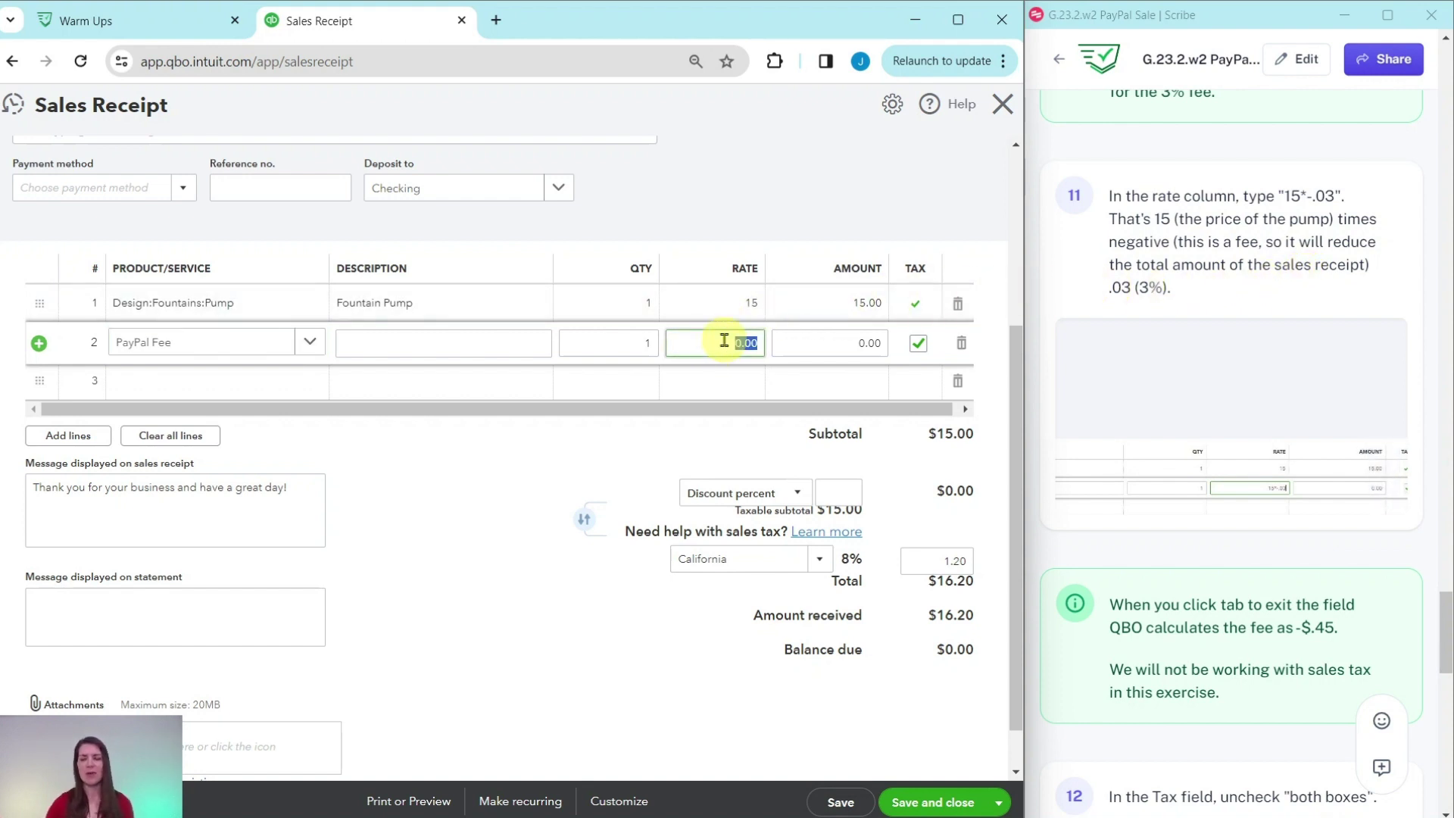
type("15")
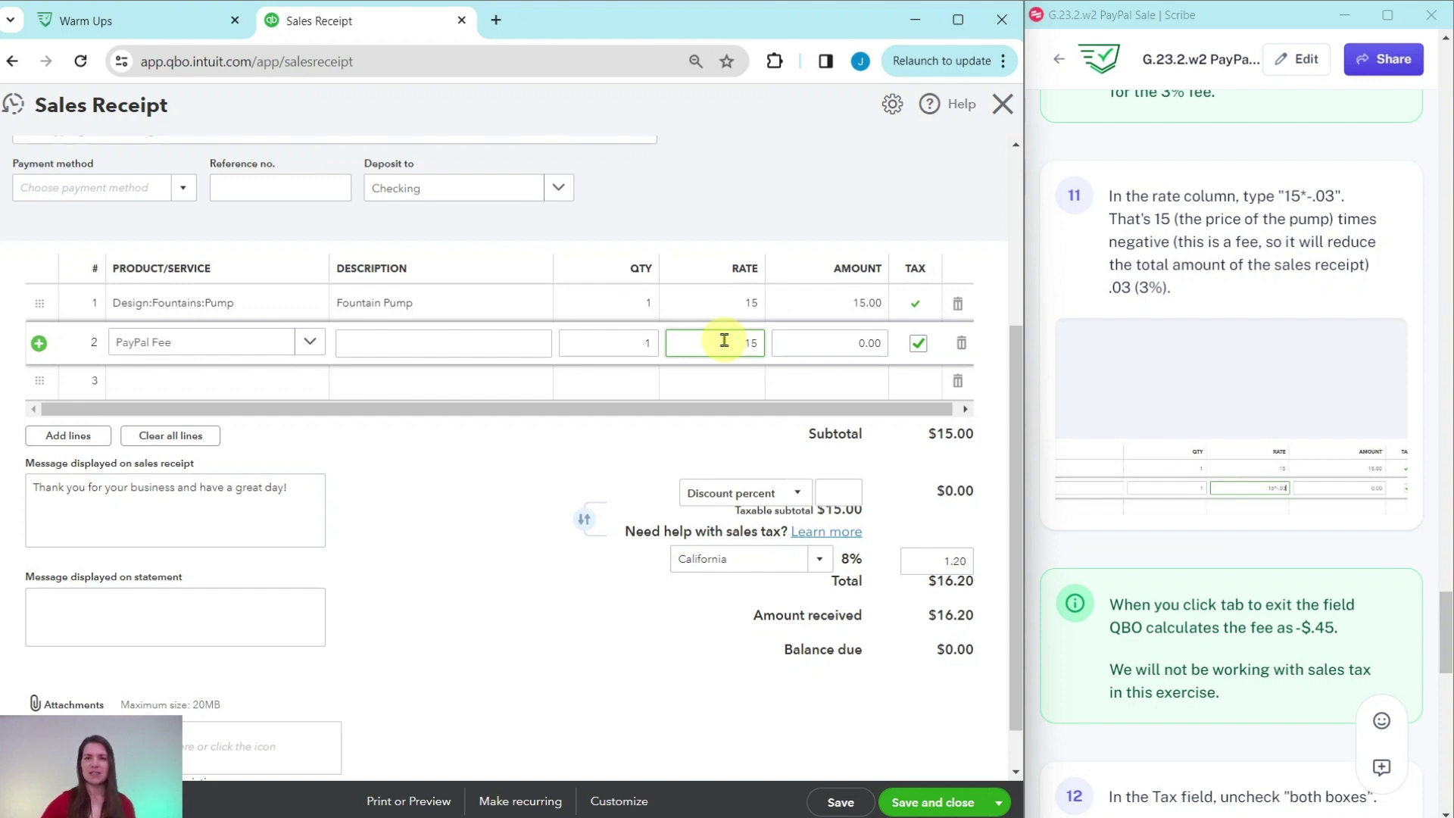
type("*")
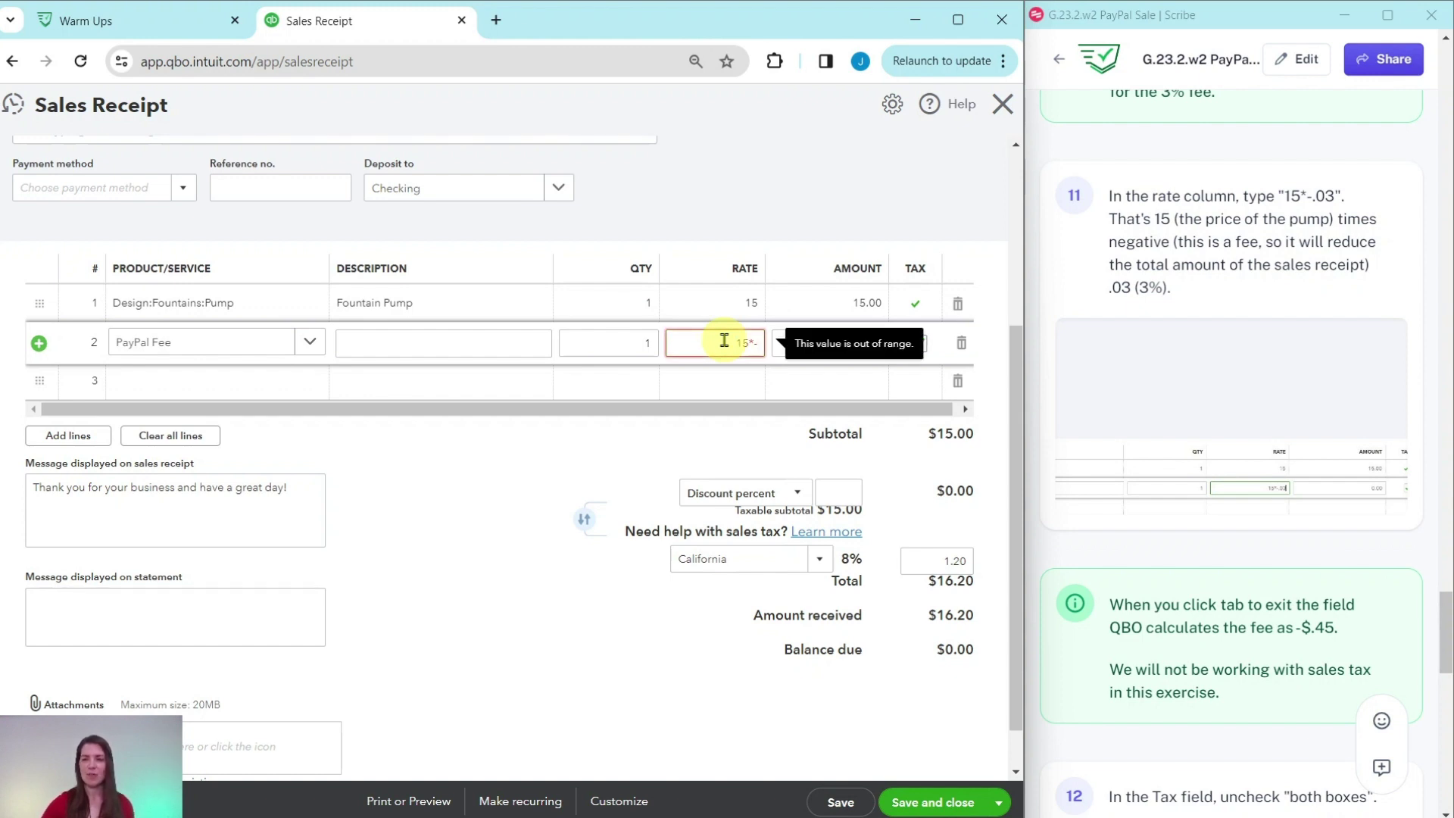
type("-.03")
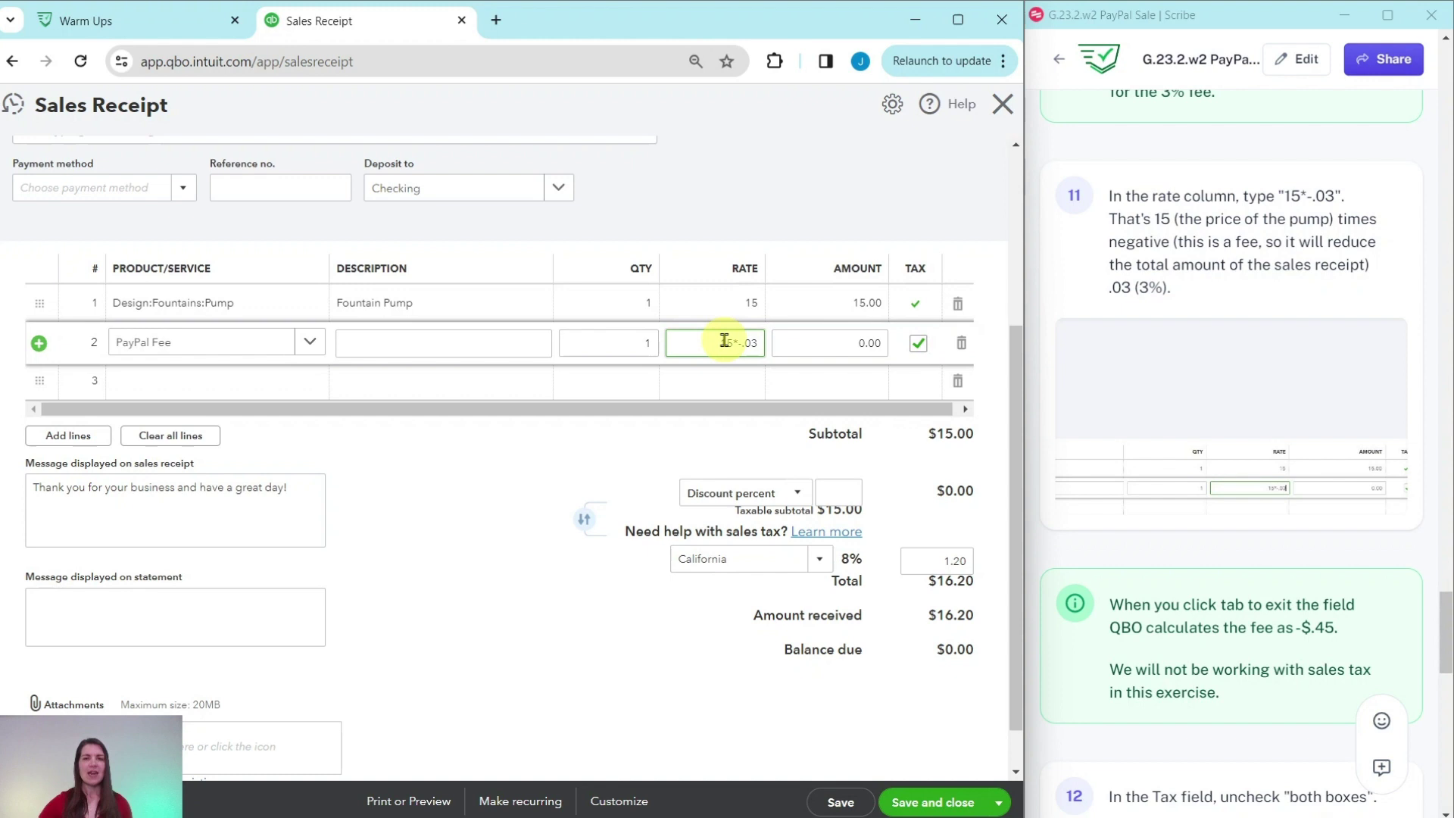
key("Tab")
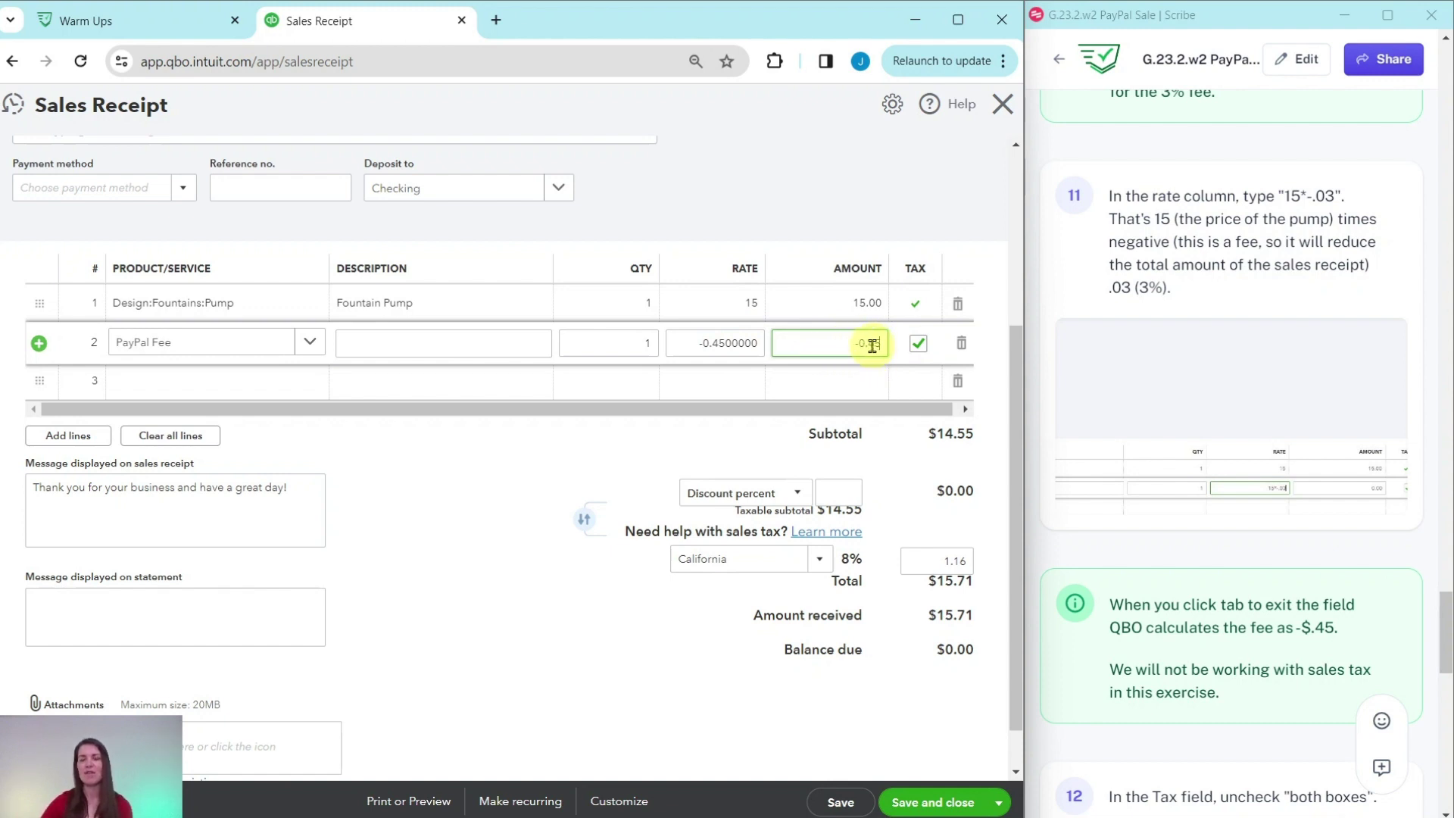
Untick Tax on the PayPal Fee and fountain pump lines so tax is 0.00
scroll(1132, 451, "down", 6)
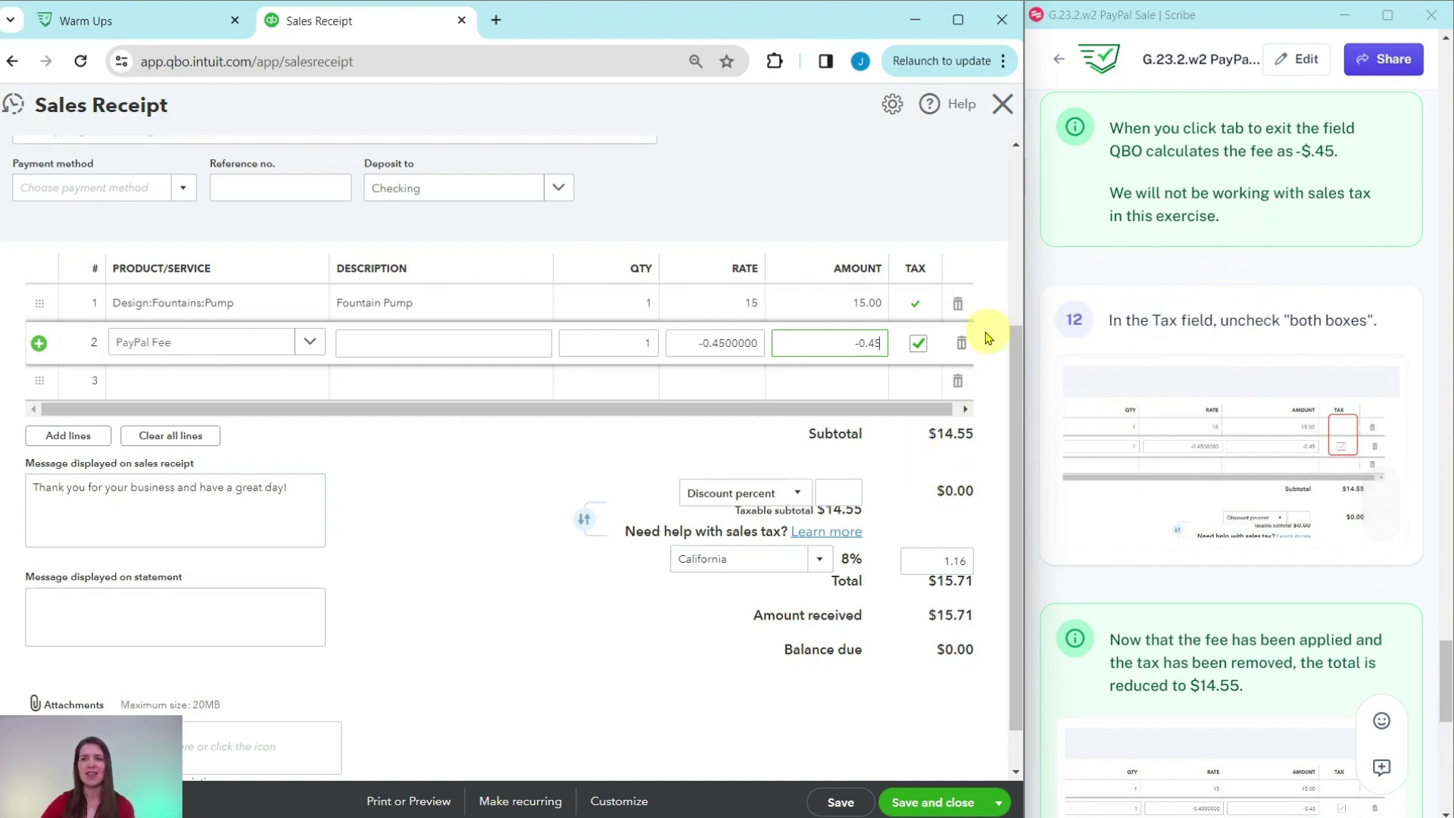
left_click(918, 343)
left_click(916, 307)
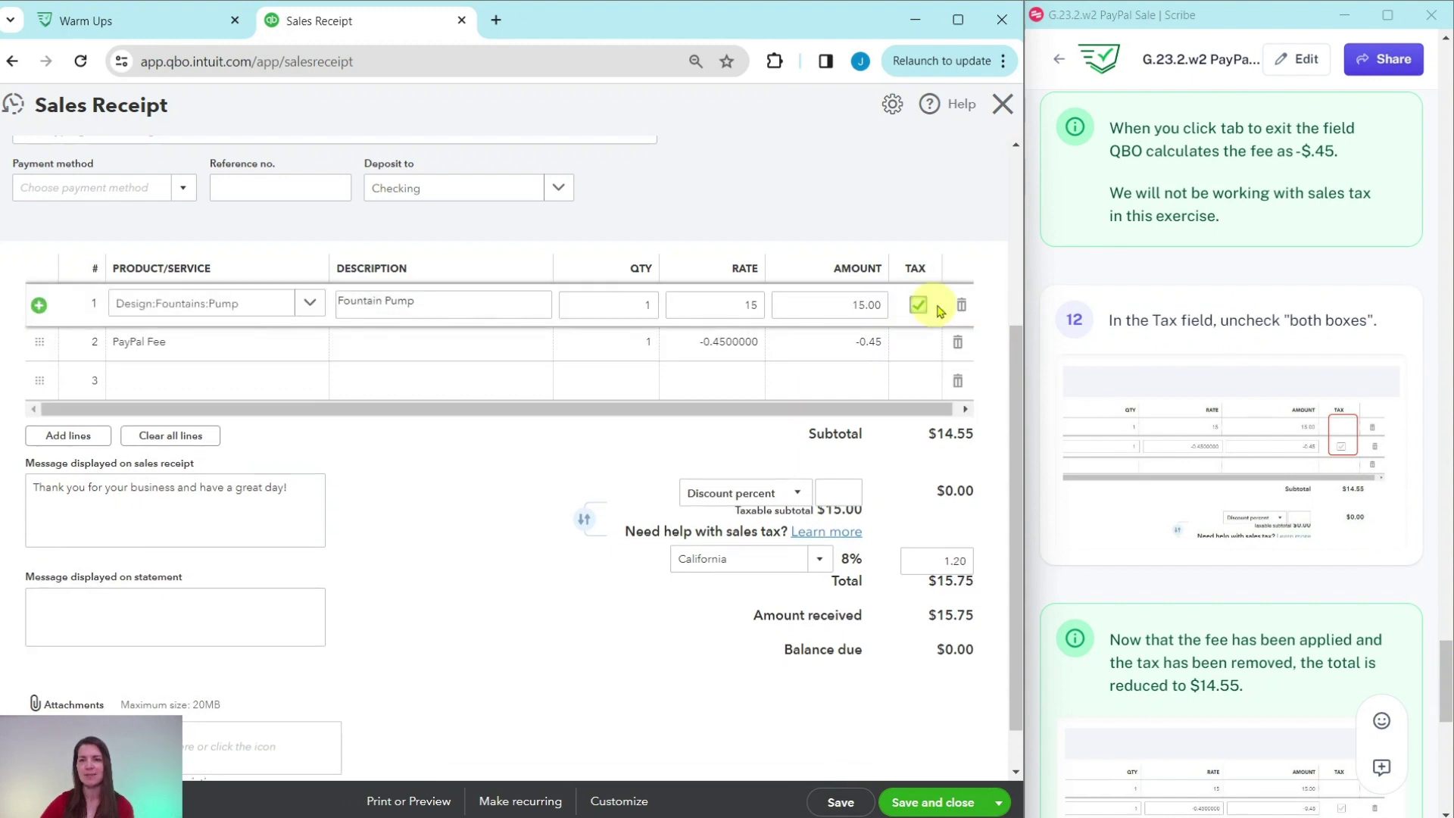
left_click(919, 305)
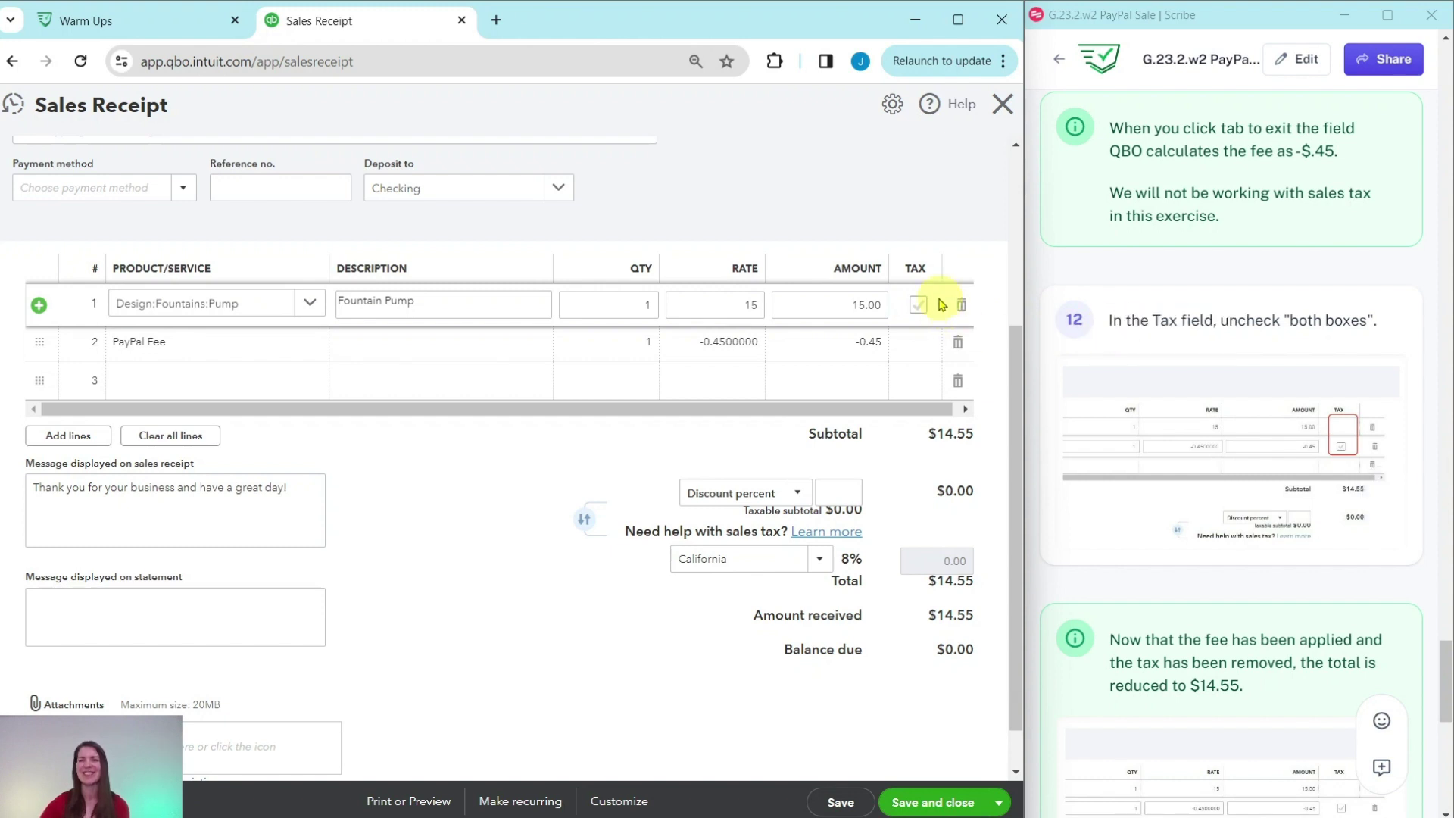
scroll(1174, 348, "down", 4)
scroll(1176, 334, "down", 3)
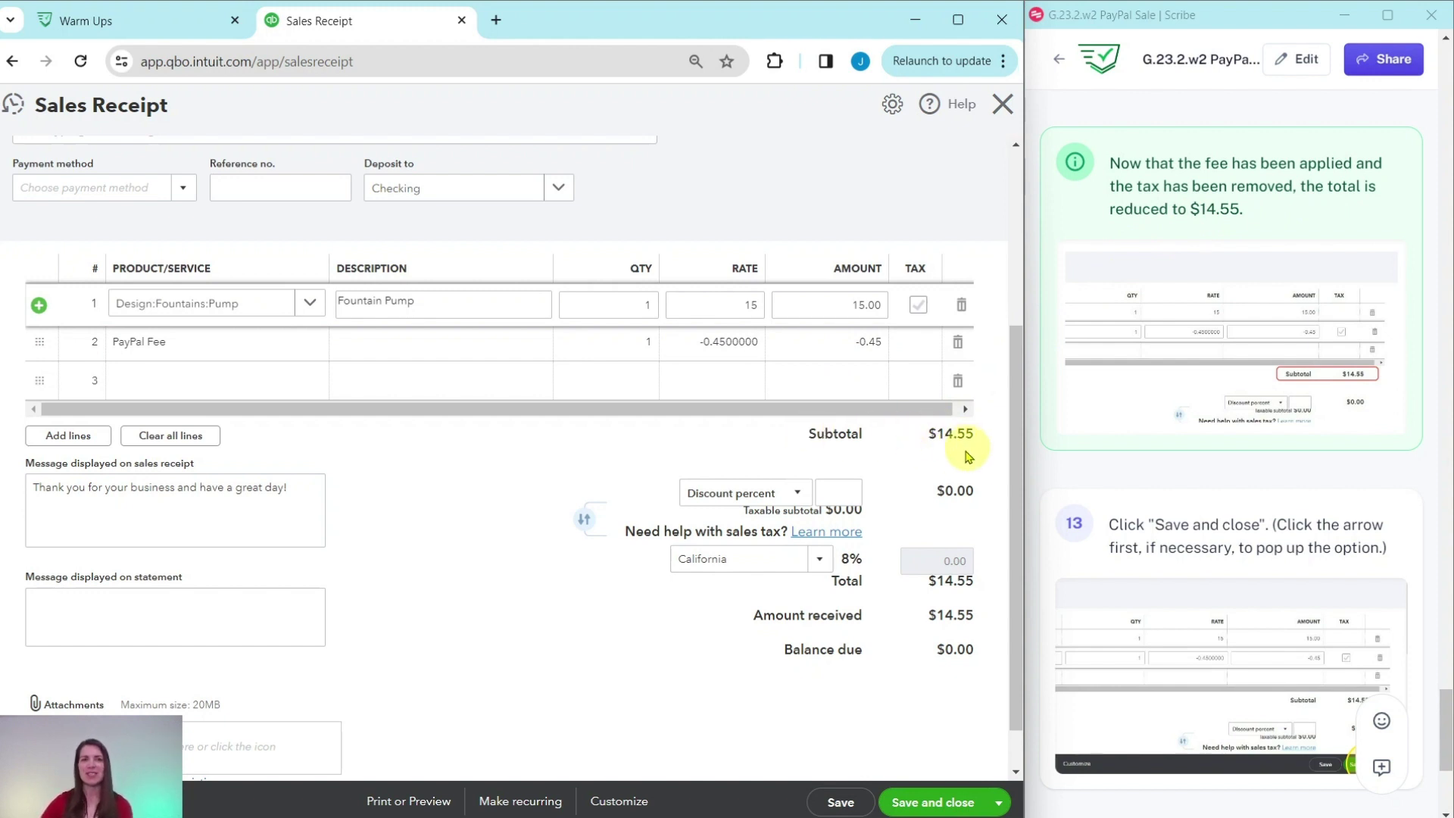
scroll(1121, 357, "down", 4)
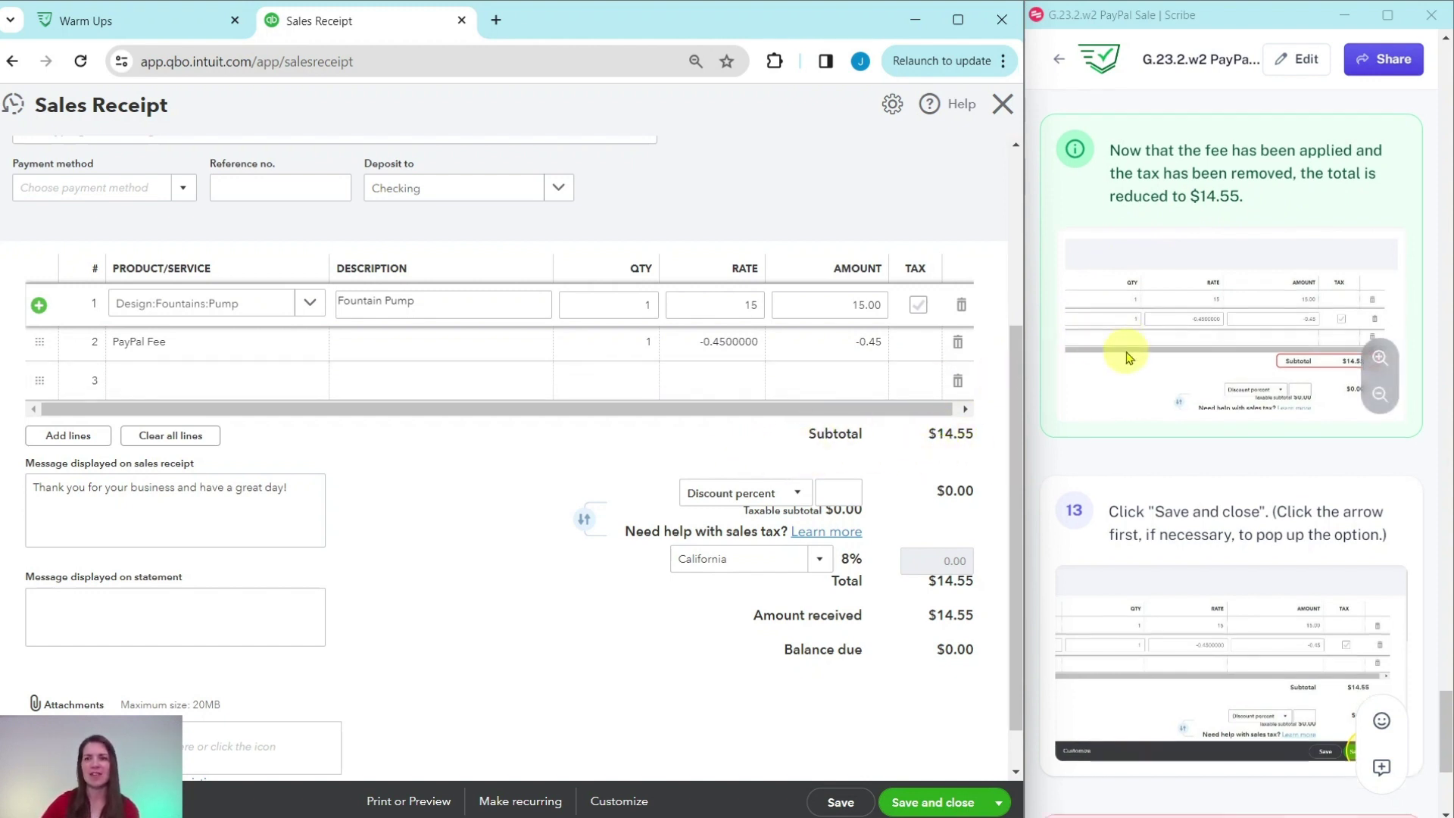
scroll(1129, 356, "down", 1)
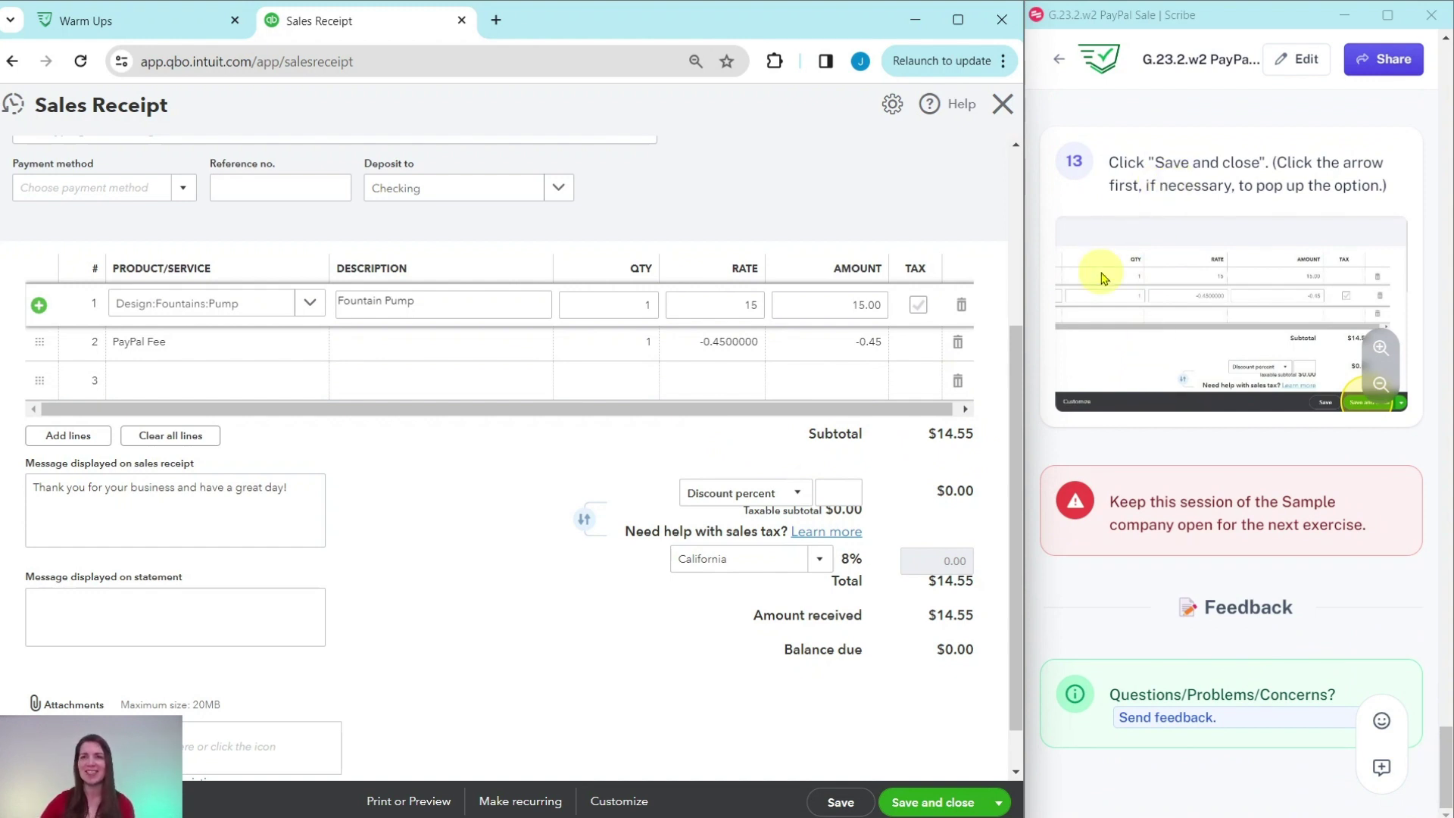
Save and close Sales Receipt 1039, returning to the home page
left_click(937, 804)
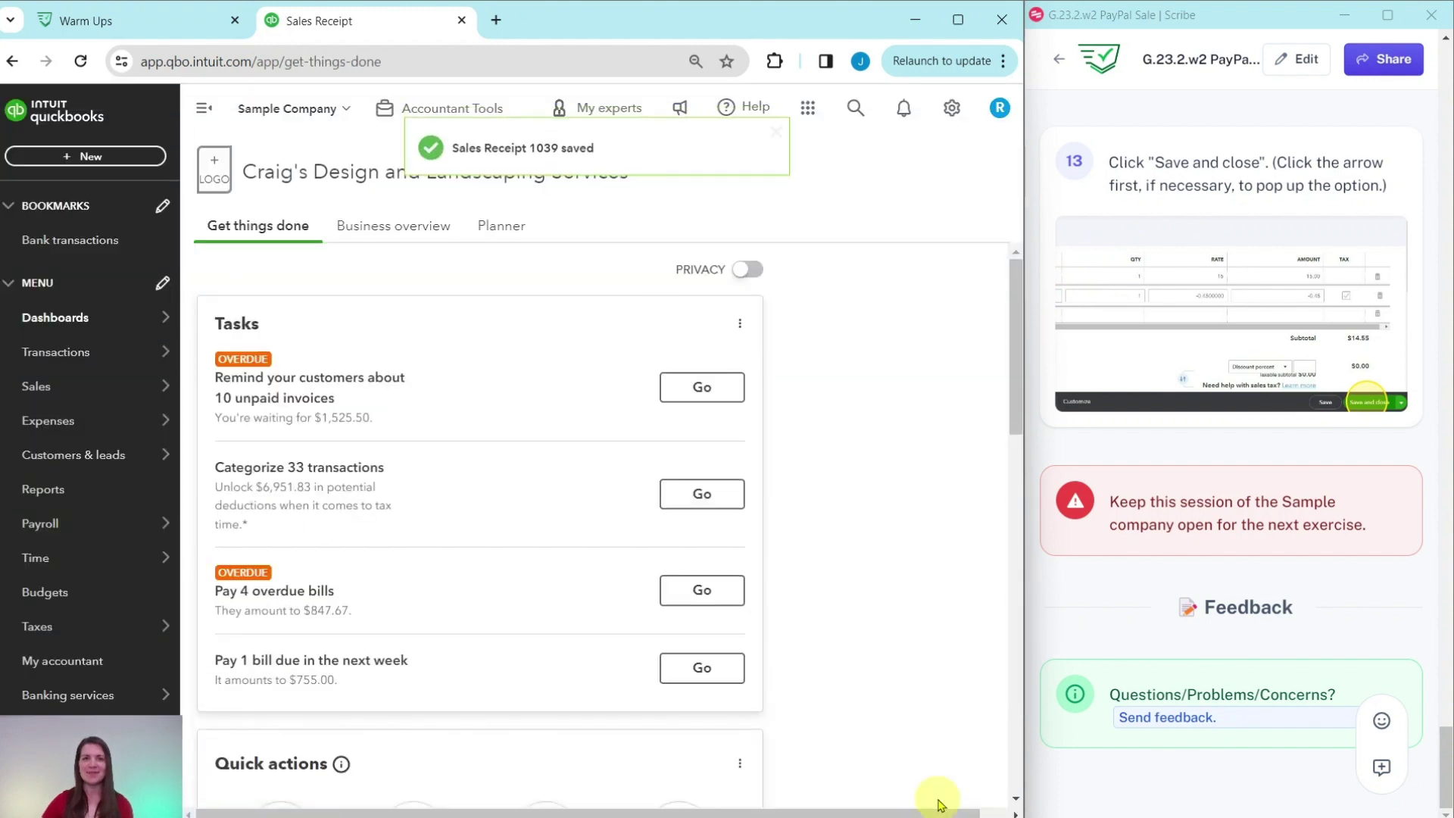